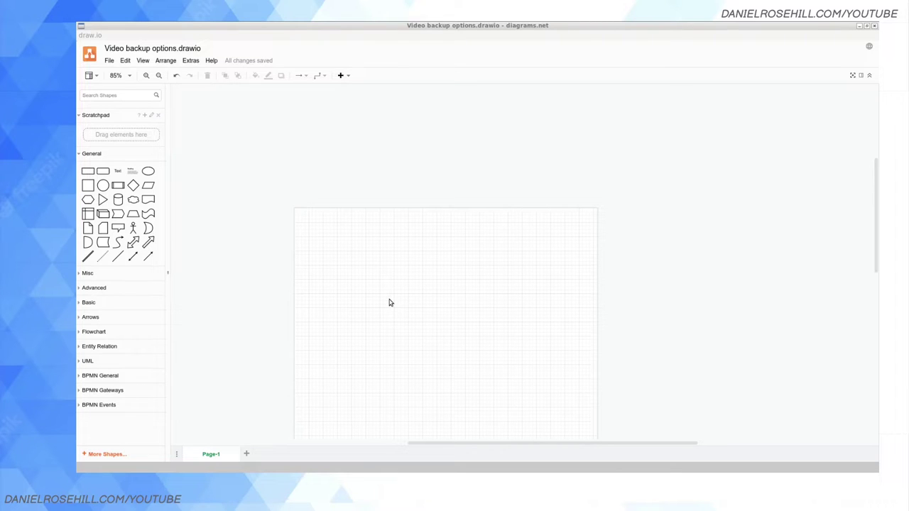
Place a rectangle on the canvas and label it YouTube
scroll(404, 334, "up", 4)
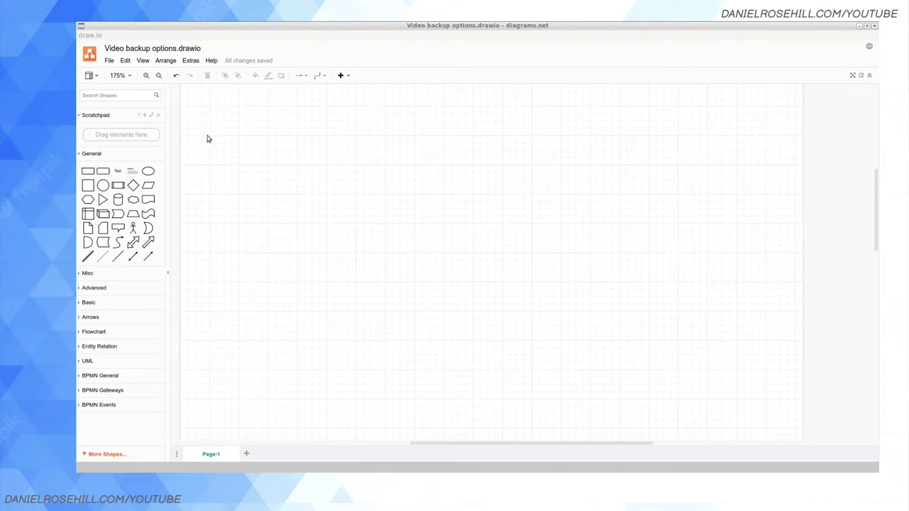
left_click_drag(87, 171, 435, 201)
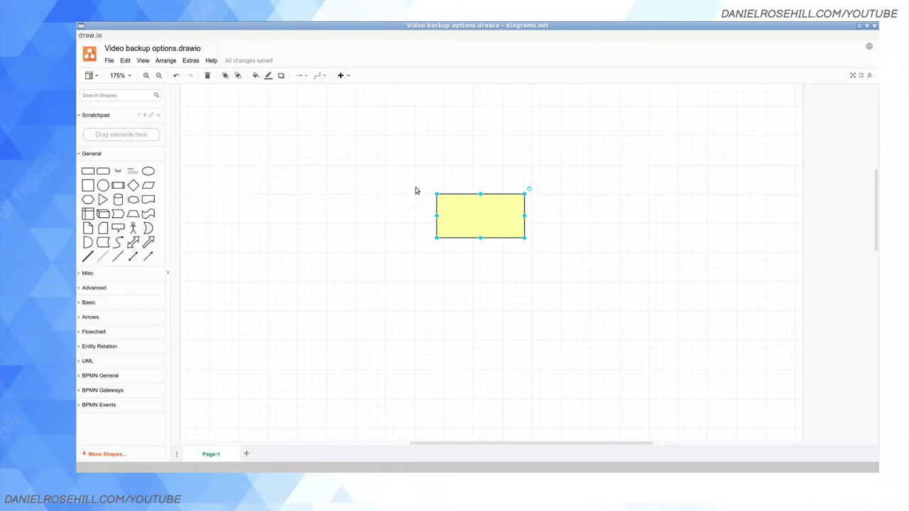
double_click(472, 224)
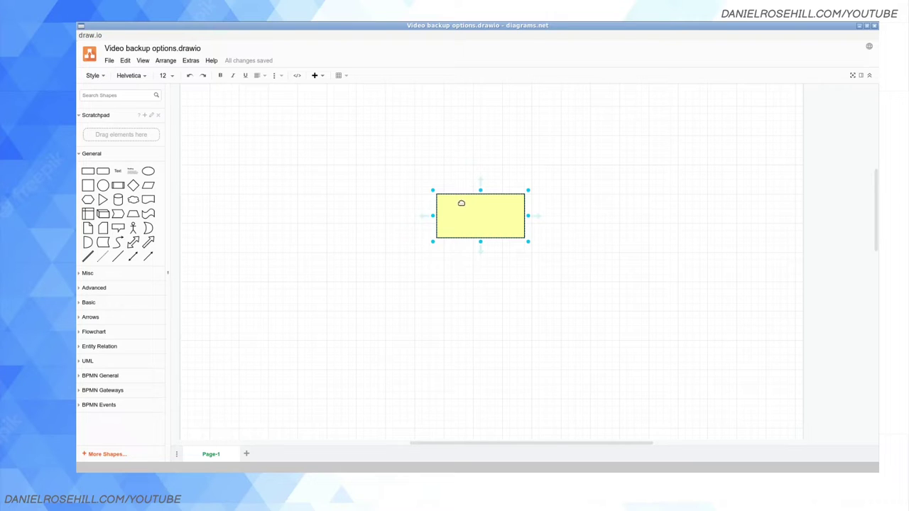
type("YouTube")
left_click(544, 263)
Shift the YouTube box up and right, and drop a second rectangle below it
left_click_drag(507, 227, 526, 201)
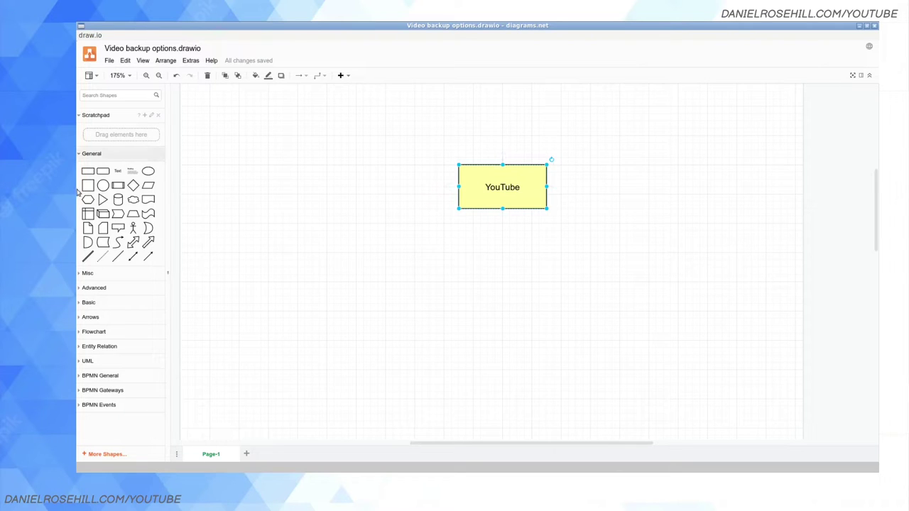
mouse_move(84, 172)
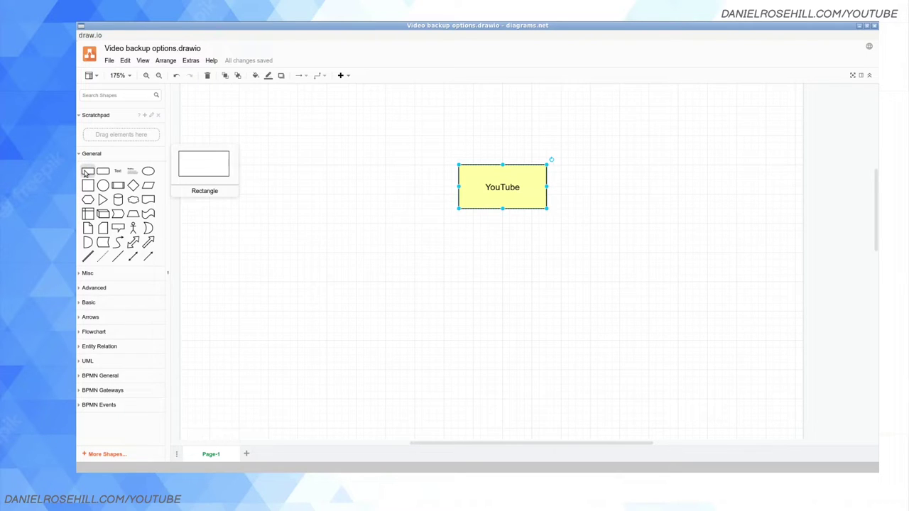
left_click_drag(85, 172, 493, 282)
Label the second rectangle Creator
scroll(492, 282, "up", 2)
double_click(491, 286)
type("Cre")
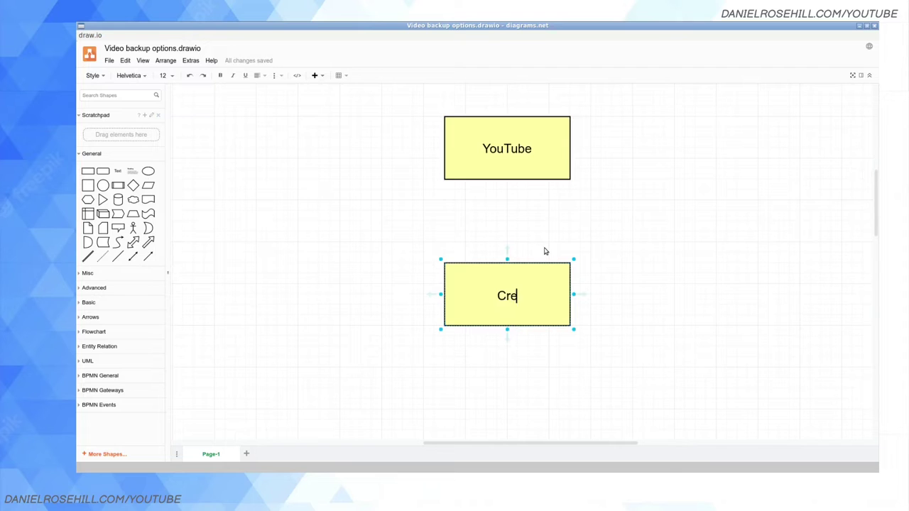
type("ator")
left_click(409, 282)
Fill the Creator box light green (CCFFCC)
left_click(491, 294)
left_click(255, 75)
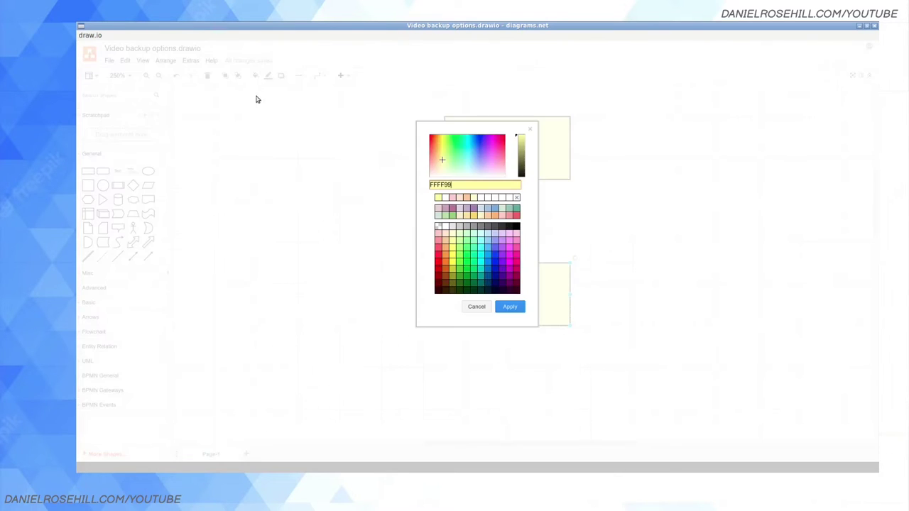
left_click(462, 235)
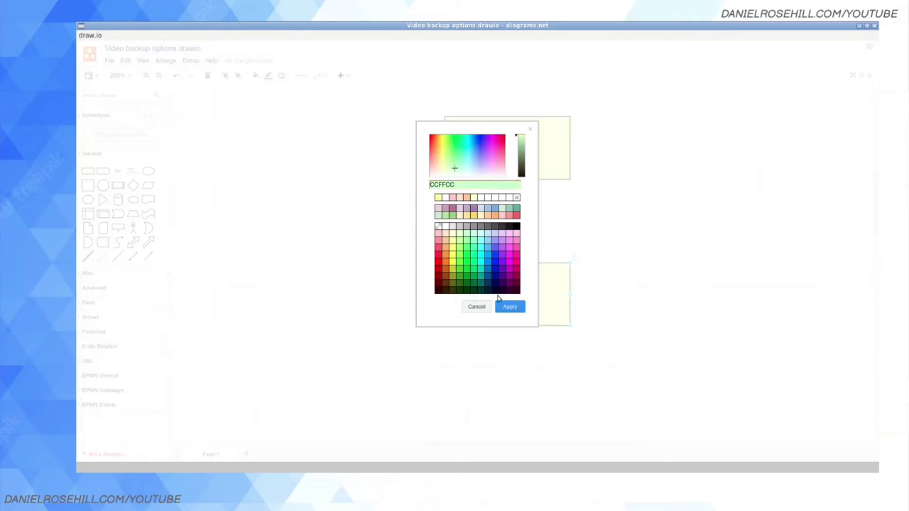
left_click(508, 306)
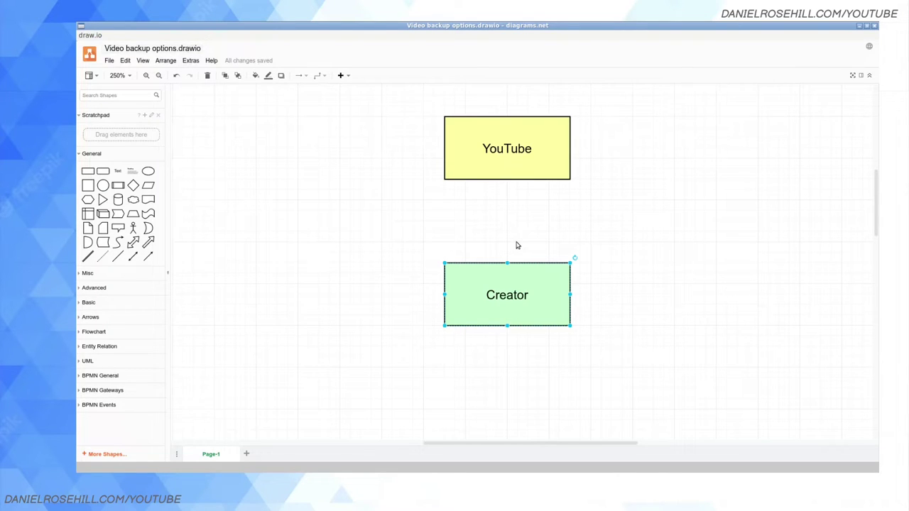
scroll(517, 245, "down", 1)
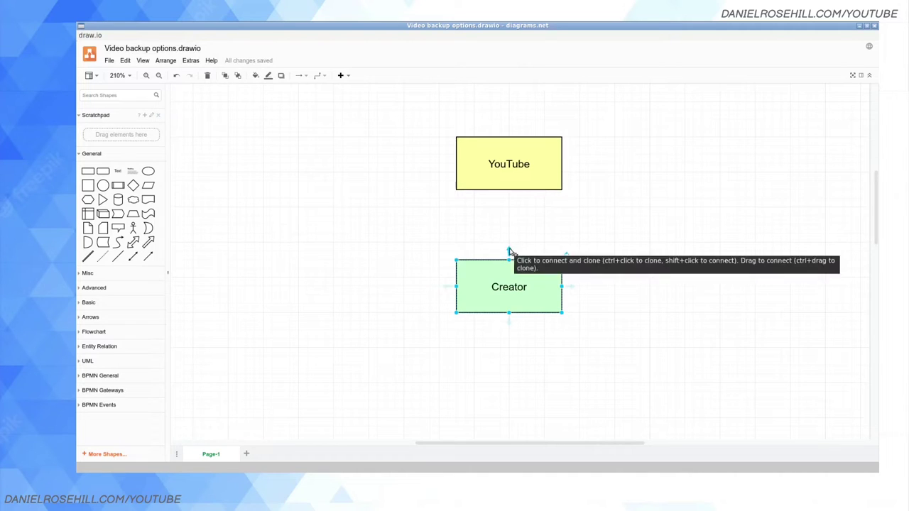
Draw an arrow from the Creator box up into the bottom of YouTube
left_click_drag(508, 251, 508, 190)
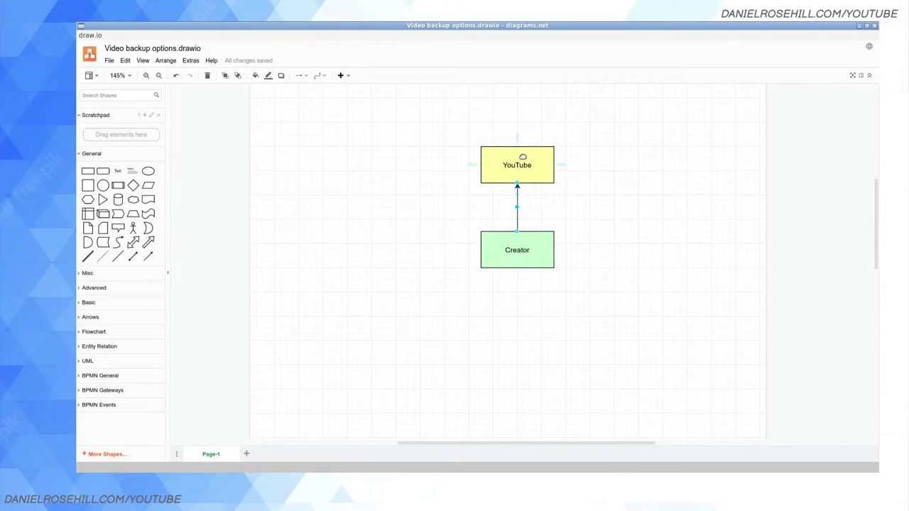
scroll(521, 157, "up", 1)
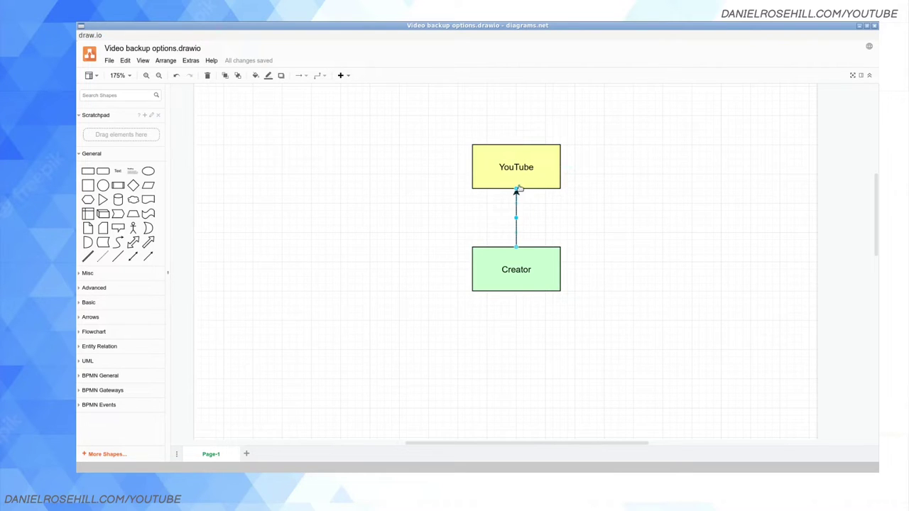
Drop a new rectangle onto the canvas to the left of Creator
scroll(519, 187, "up", 1)
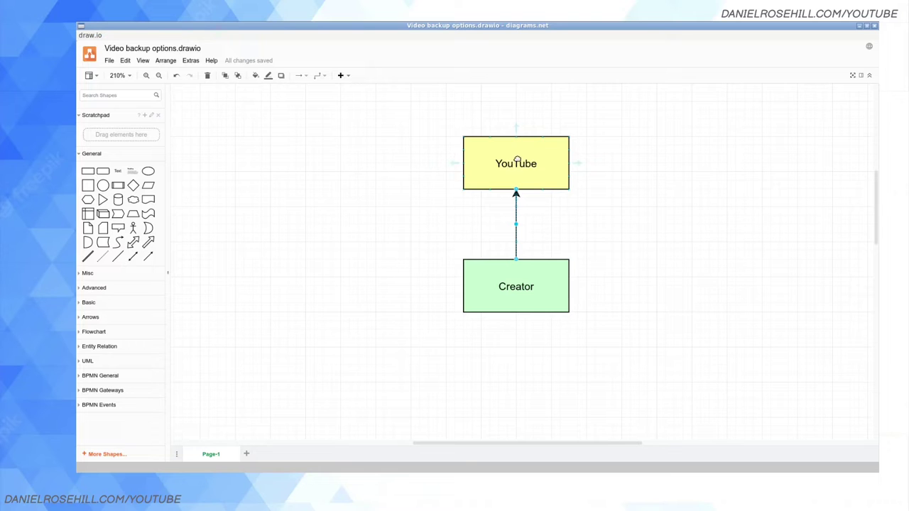
scroll(521, 159, "up", 1)
scroll(527, 160, "down", 2)
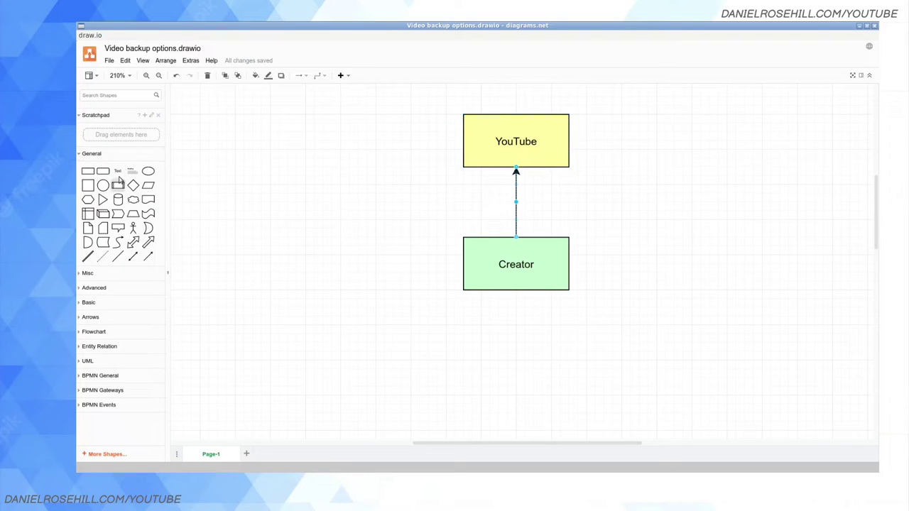
left_click_drag(87, 171, 278, 255)
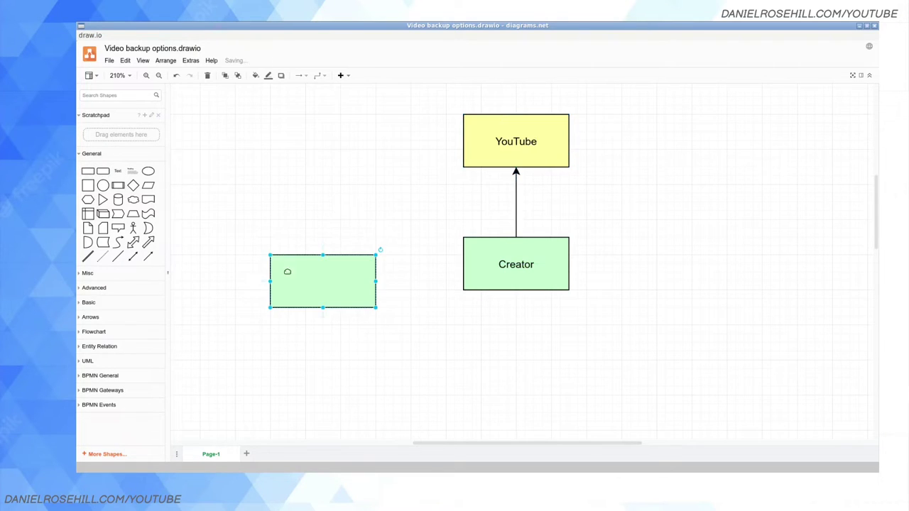
Label the new left box 'onsite backup'
double_click(341, 291)
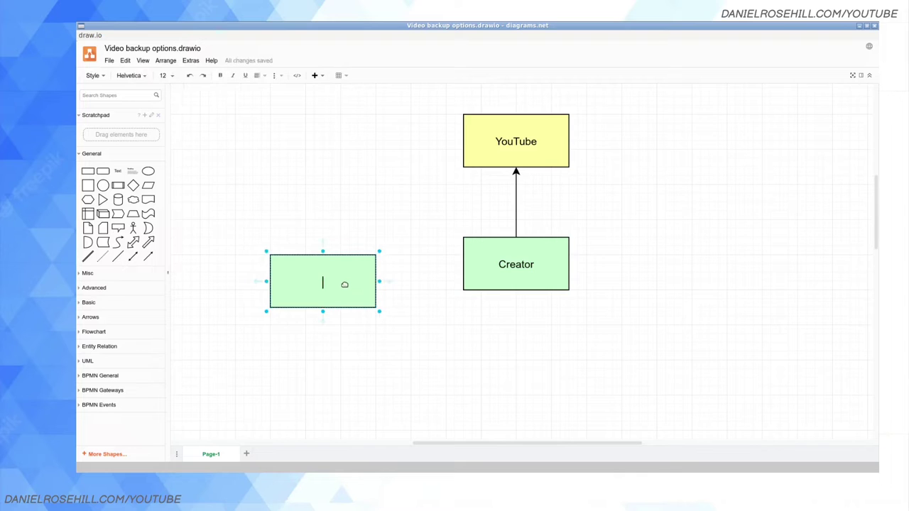
type("onsite backup")
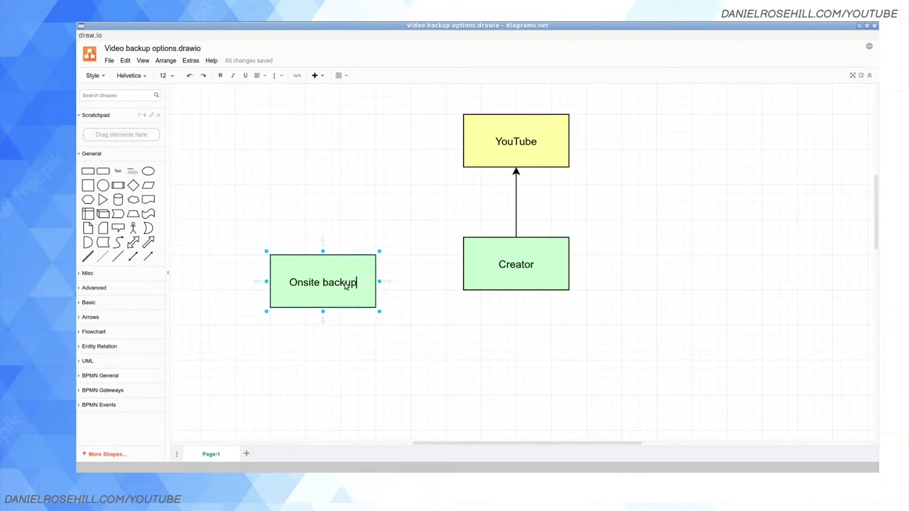
left_click(294, 404)
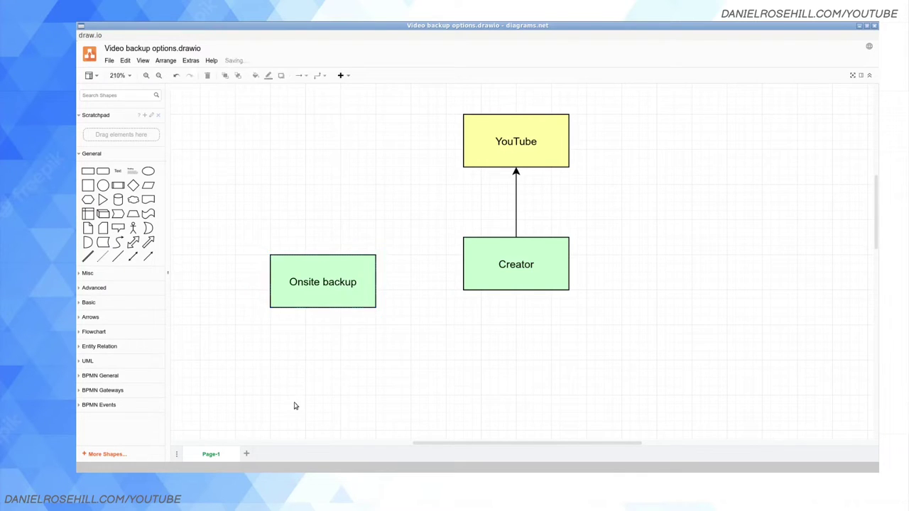
Fill Onsite backup light yellow and draw an arrow to it from Creator
left_click(306, 306)
left_click(255, 76)
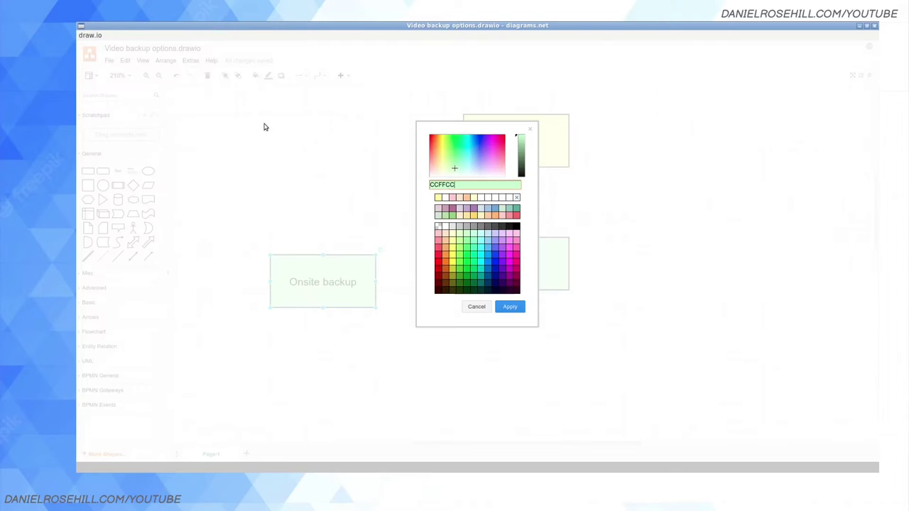
left_click(438, 197)
left_click(510, 307)
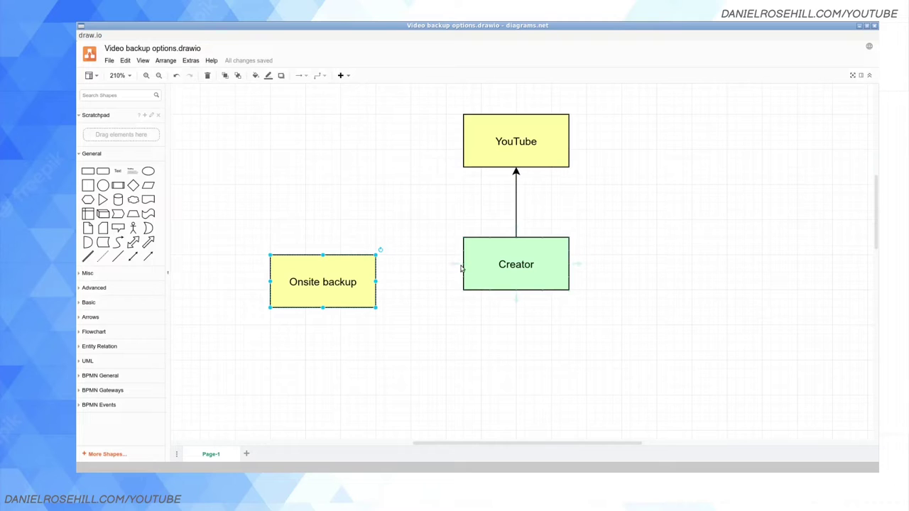
left_click_drag(455, 265, 370, 288)
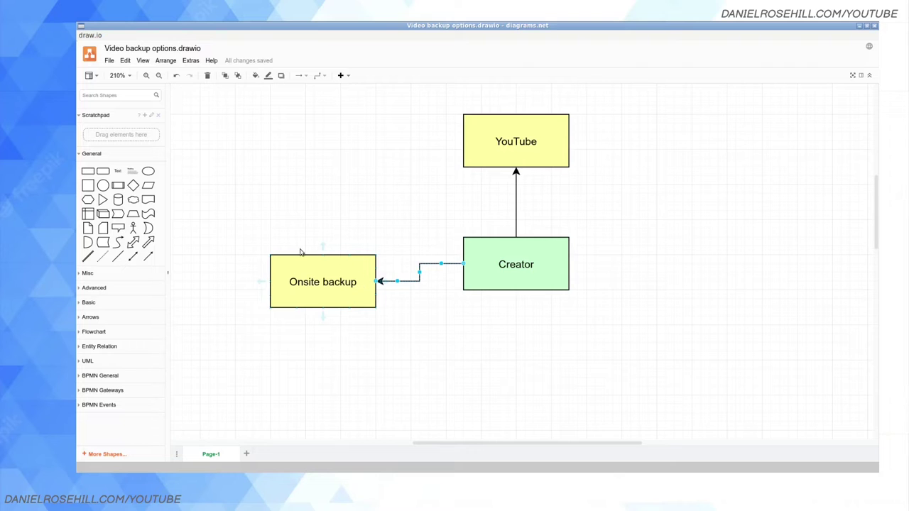
Add a narrowed rectangle beneath Onsite backup
scroll(280, 233, "down", 2)
left_click_drag(88, 171, 229, 272)
left_click_drag(332, 297, 269, 298)
scroll(495, 166, "up", 3)
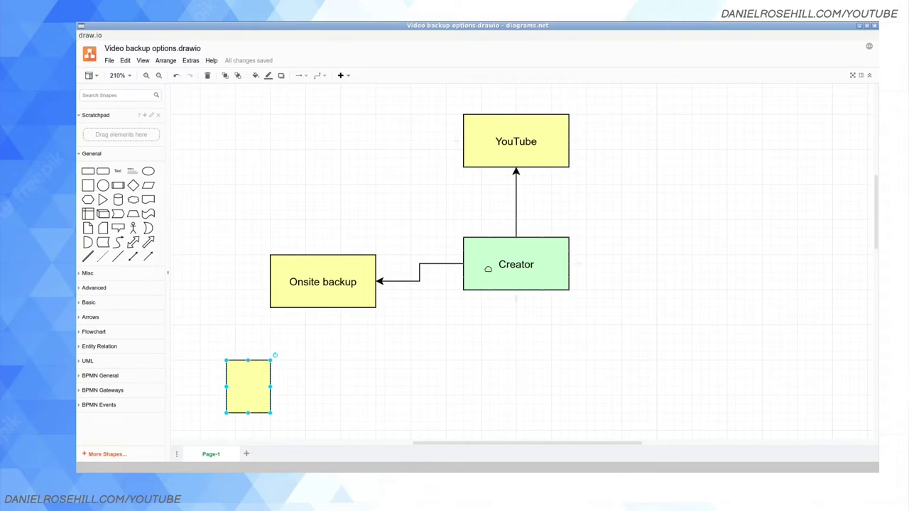
Resize the small yellow box slightly wider and shorter
scroll(496, 275, "down", 3)
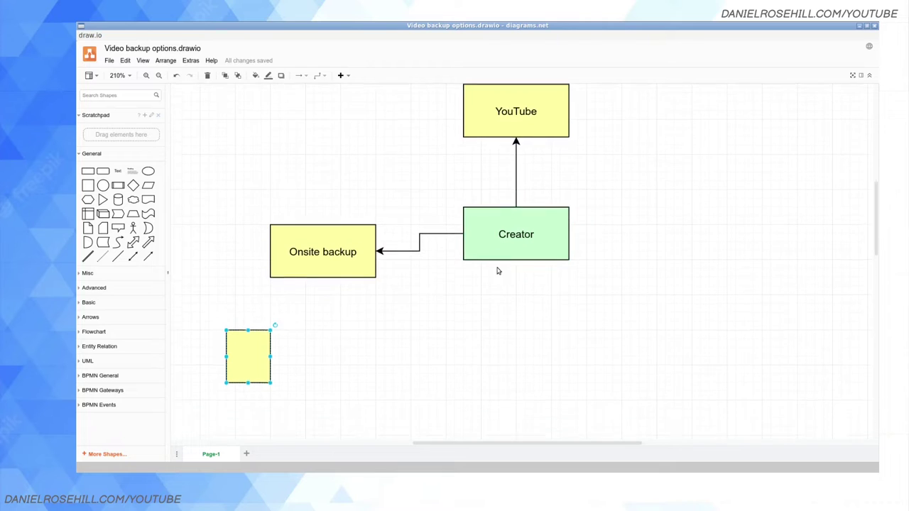
left_click_drag(271, 299, 256, 316)
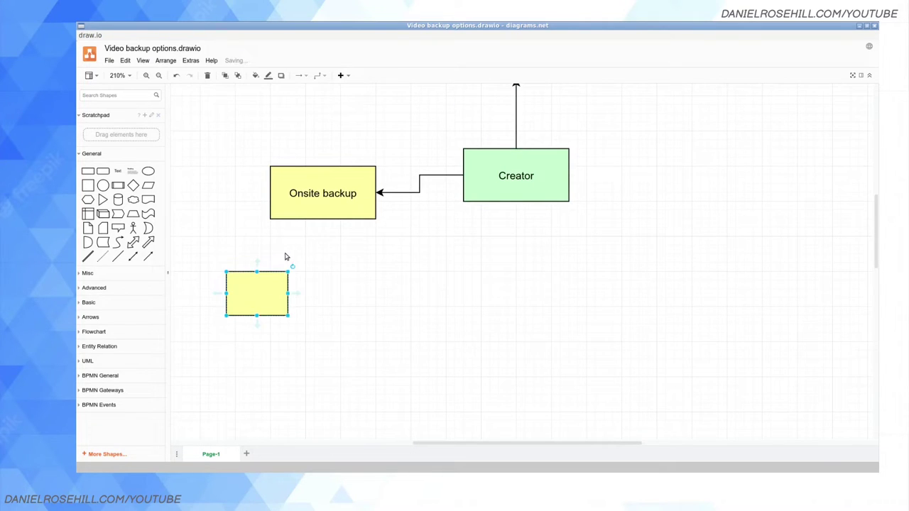
left_click(315, 228)
scroll(315, 229, "up", 1)
scroll(315, 228, "up", 2)
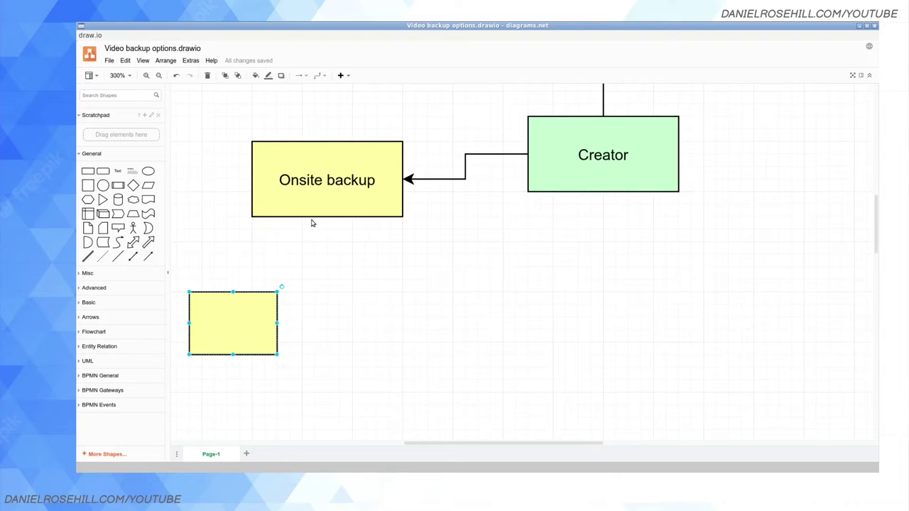
scroll(312, 221, "down", 2)
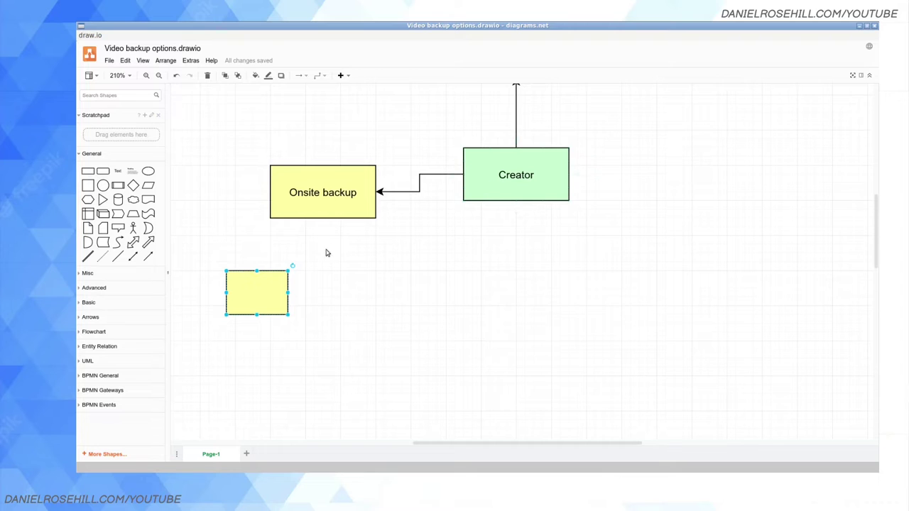
Label the small box '"Live" backup' and nudge it up-left
double_click(261, 297)
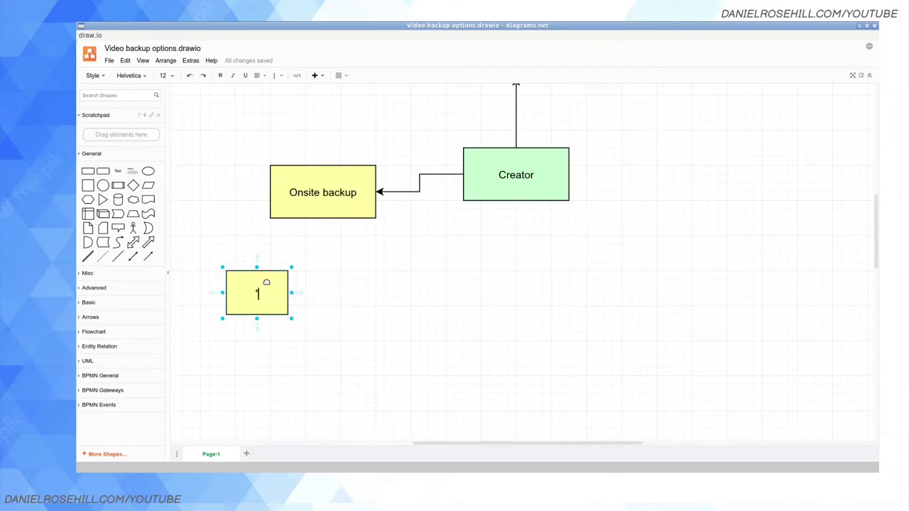
type("Live\" backup")
left_click(333, 290)
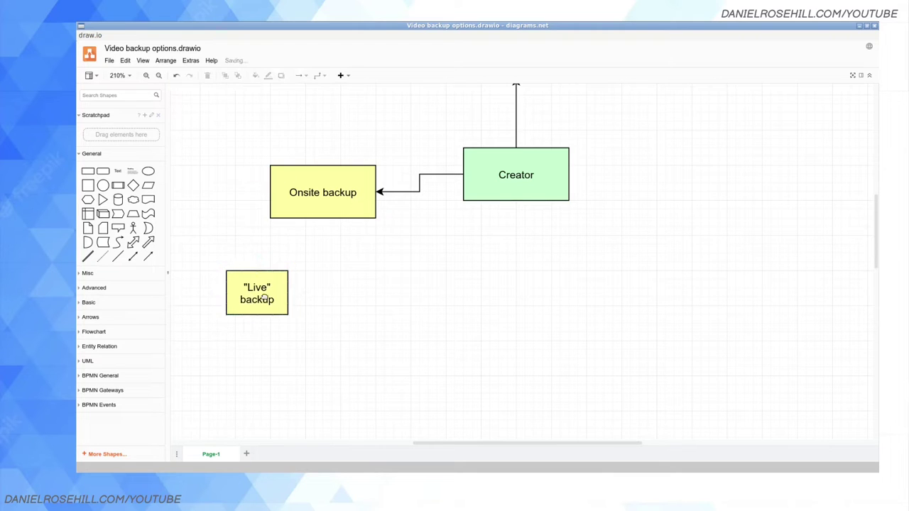
mouse_move(274, 284)
left_mouse_down()
mouse_move(282, 249)
mouse_move(265, 274)
left_mouse_up()
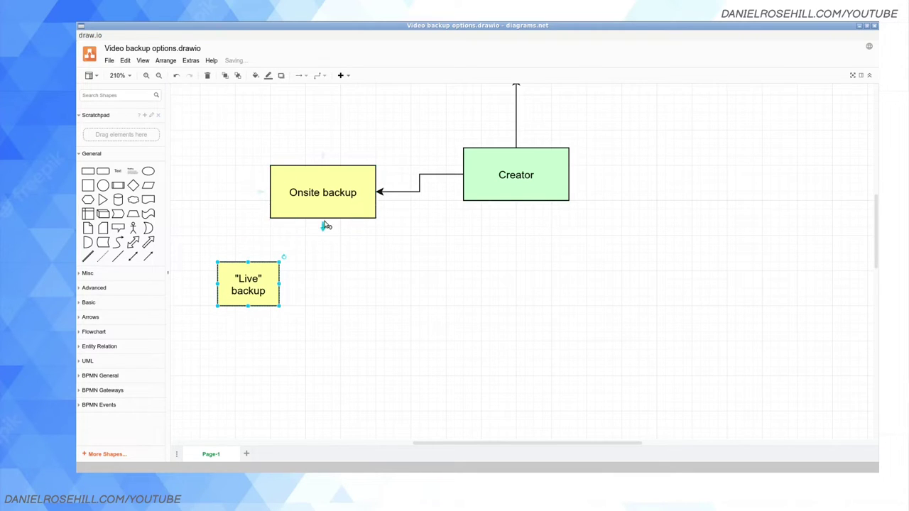
Draw an arrow from Onsite backup down to "Live" backup
left_click_drag(323, 226, 254, 260)
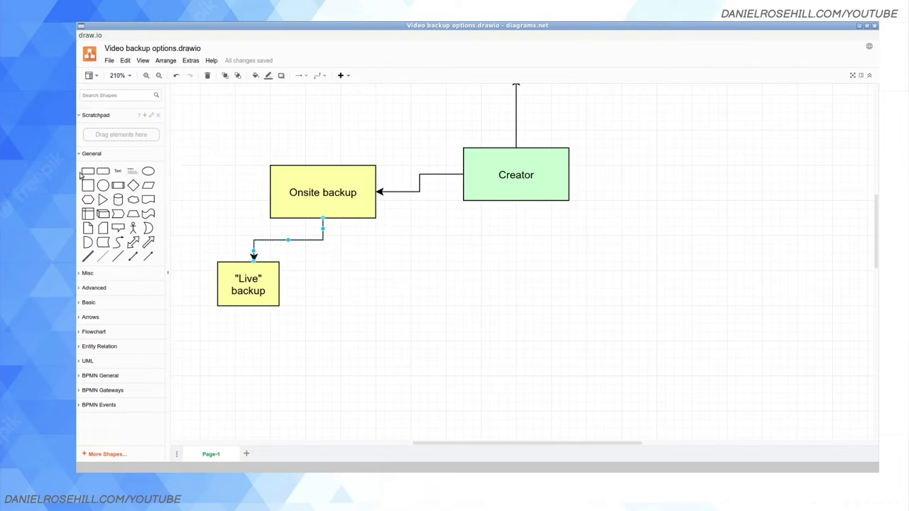
mouse_move(84, 173)
mouse_move(133, 242)
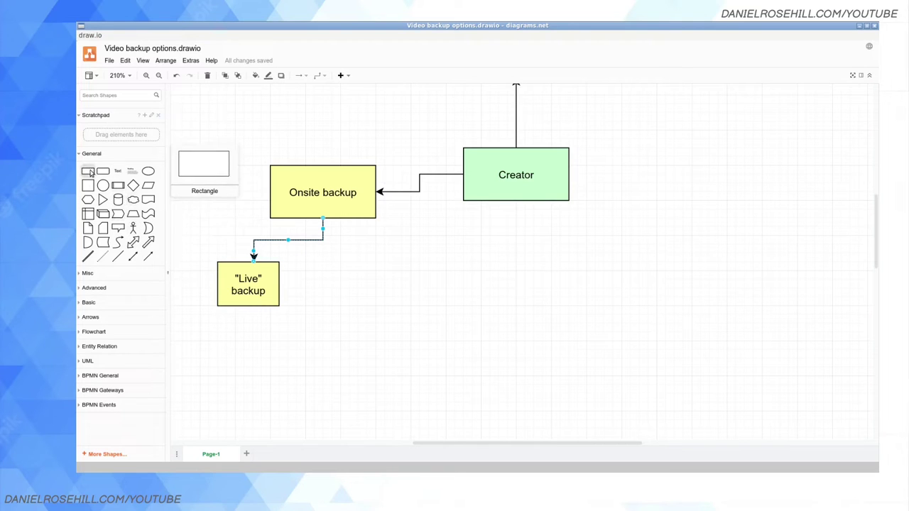
Add a box below "Live" backup labelled 'Network attached storage (NAS) / server'
left_click_drag(87, 171, 189, 344)
double_click(245, 359)
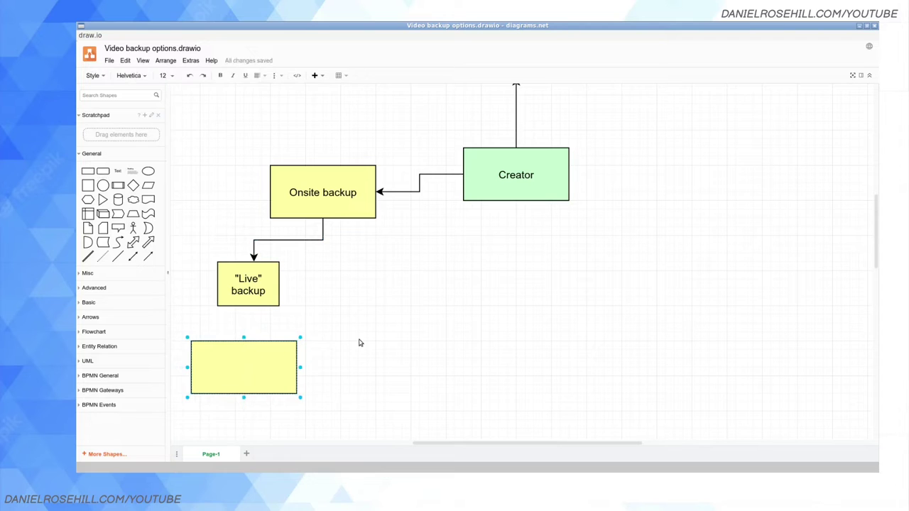
type("Network attached sto")
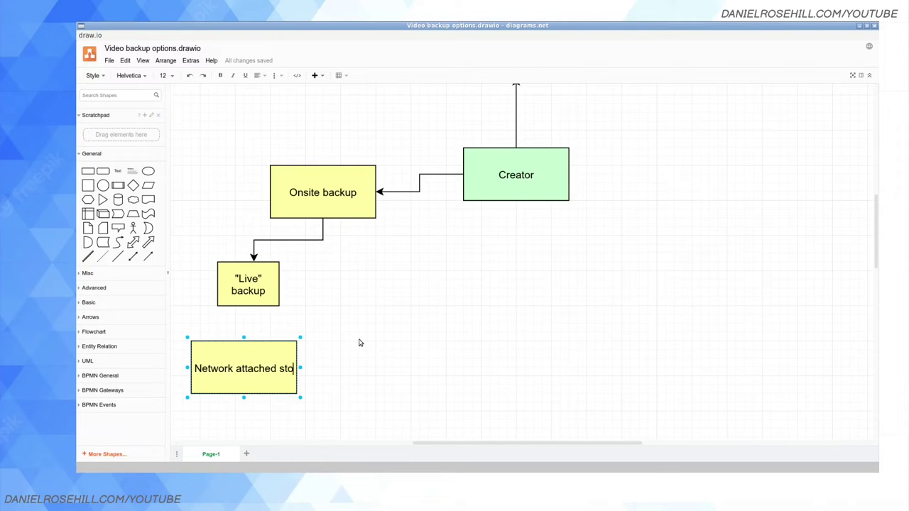
type("rage (NAS) / server")
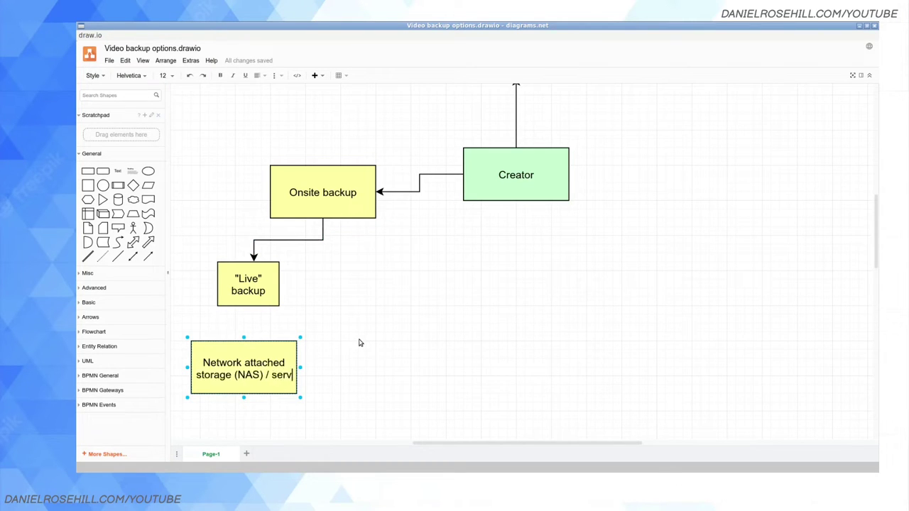
left_click(334, 357)
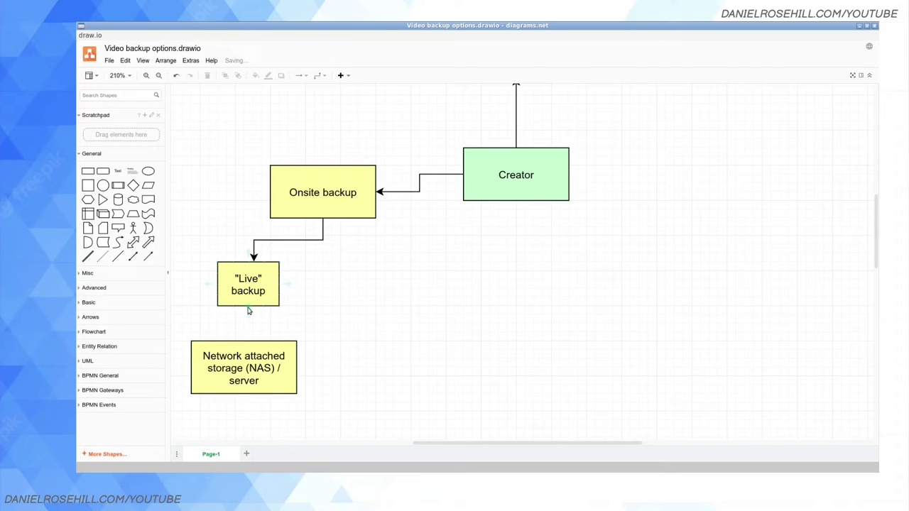
Connect "Live" backup to the NAS box with an arrow
left_click_drag(249, 311, 250, 338)
left_click(391, 369)
scroll(331, 292, "down", 1)
scroll(299, 295, "up", 1, "ctrl")
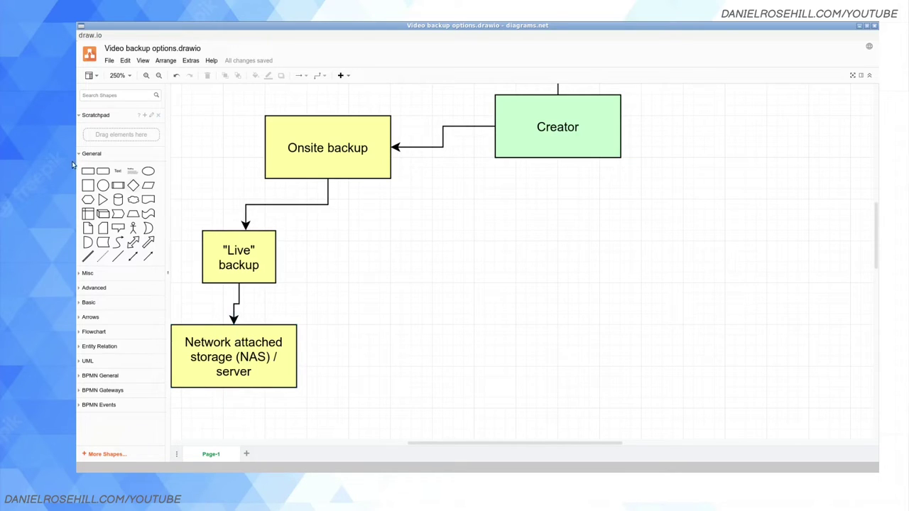
Add a smaller empty rectangle to the right of "Live" backup
left_click_drag(87, 171, 338, 234)
left_click_drag(463, 291, 403, 270)
scroll(404, 270, "up", 5)
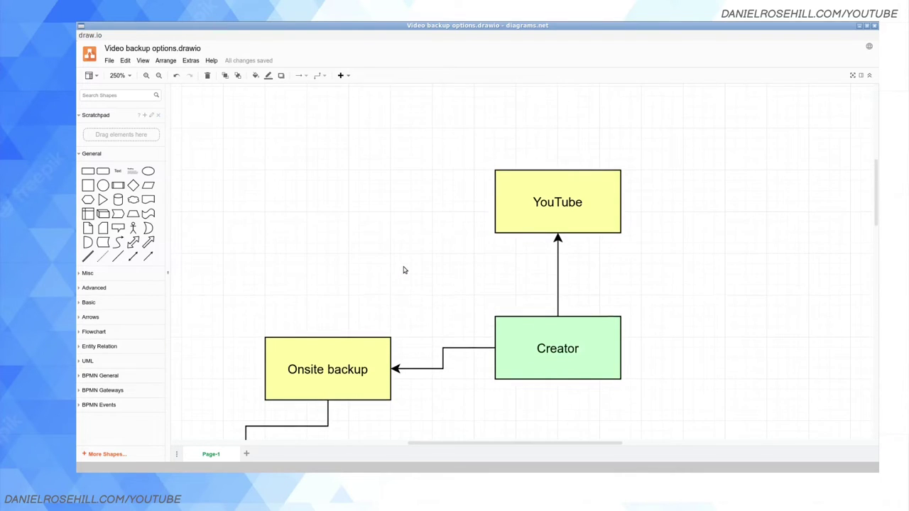
scroll(404, 270, "down", 2)
scroll(405, 274, "up", 1)
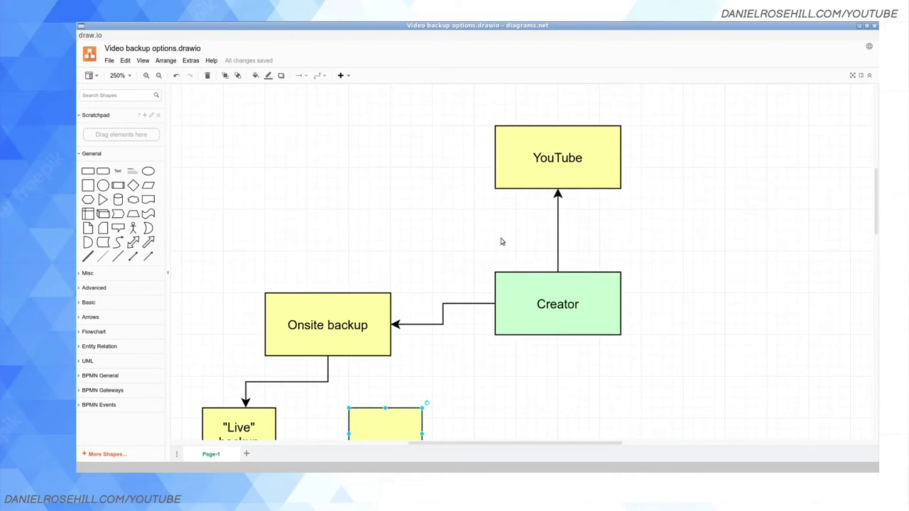
scroll(491, 242, "down", 4)
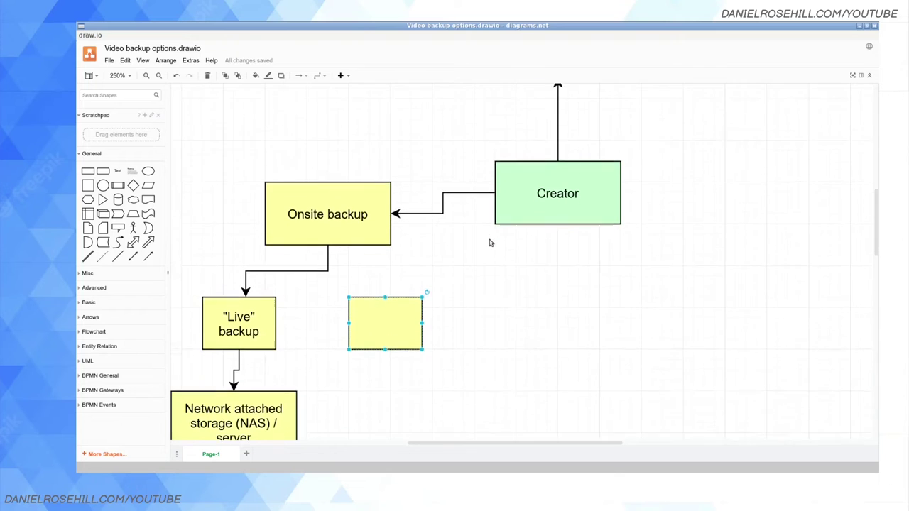
Label the empty box '"Cold" backup' and draw an arrow to it from Onsite backup
scroll(490, 244, "up", 1)
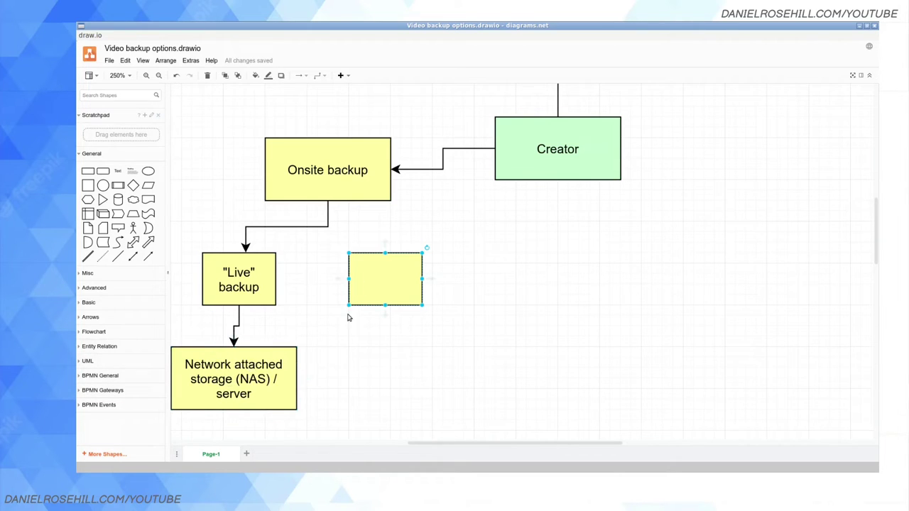
left_click_drag(377, 283, 345, 283)
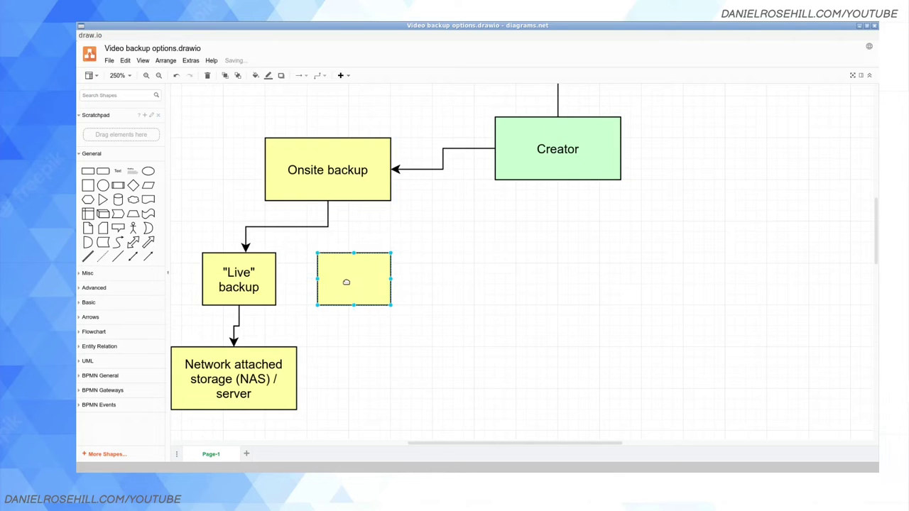
double_click(346, 280)
type("\"Cold\" backup")
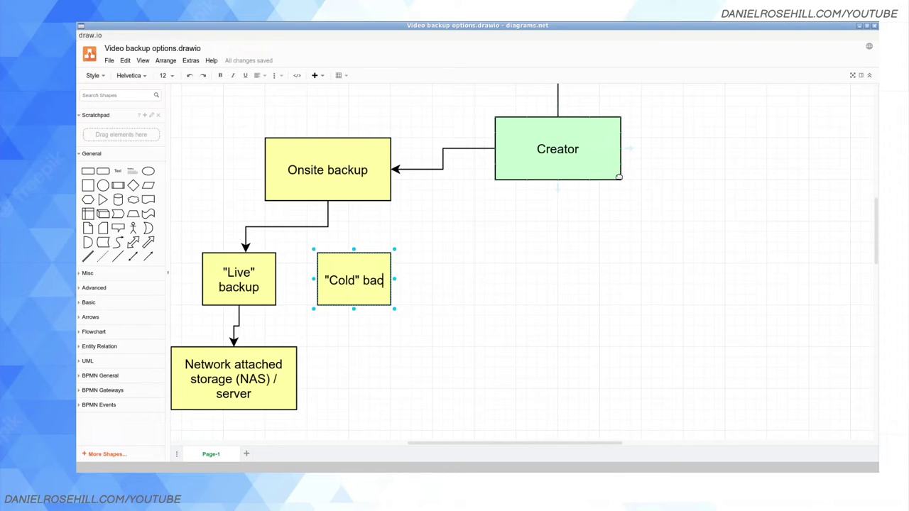
left_click(455, 270)
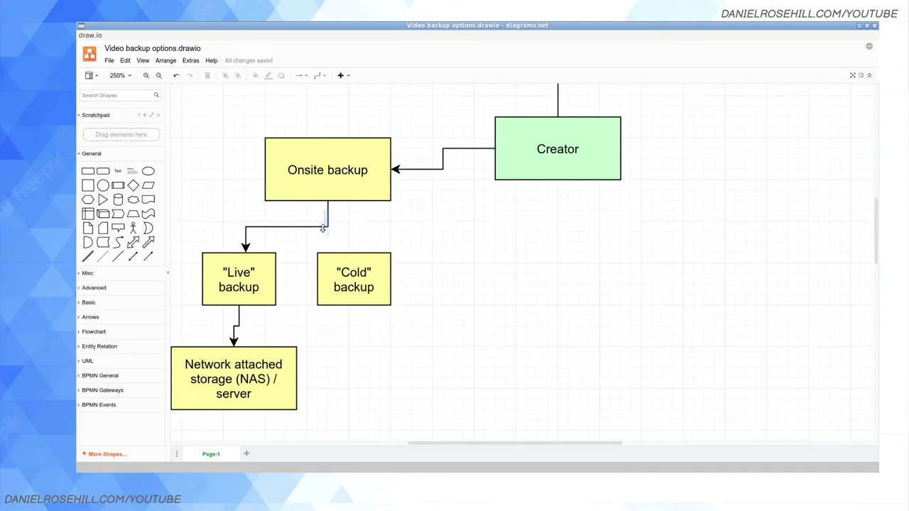
left_click(338, 192)
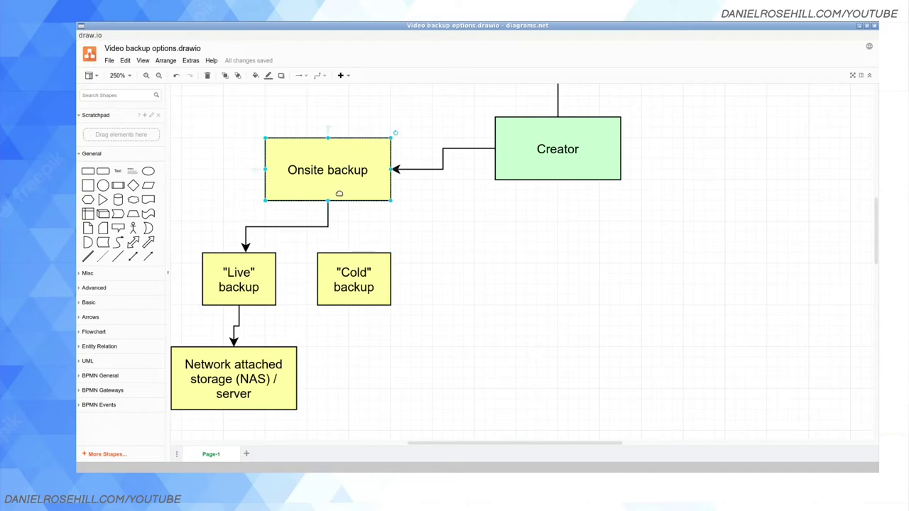
left_click_drag(346, 237, 349, 260)
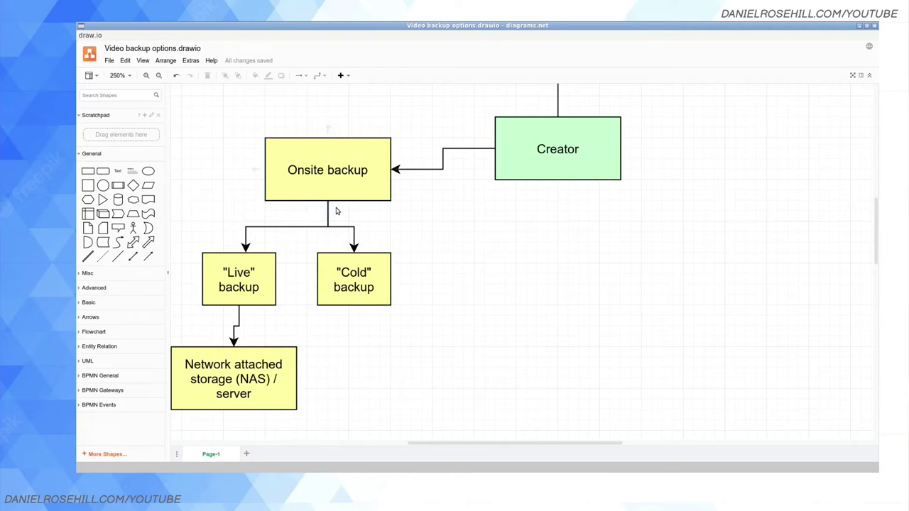
Place a new rectangle beside the NAS box and narrow it to 70 x 60
scroll(337, 211, "down", 1)
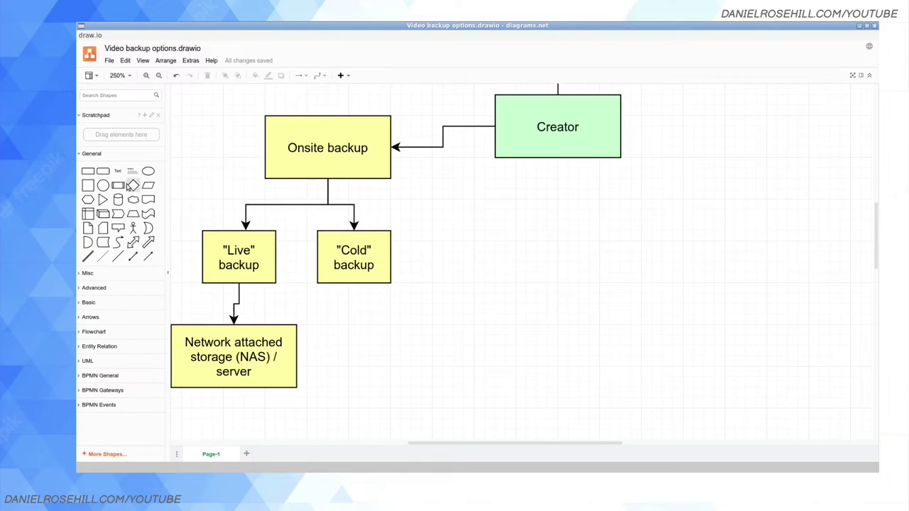
mouse_move(85, 172)
left_click_drag(85, 172, 320, 321)
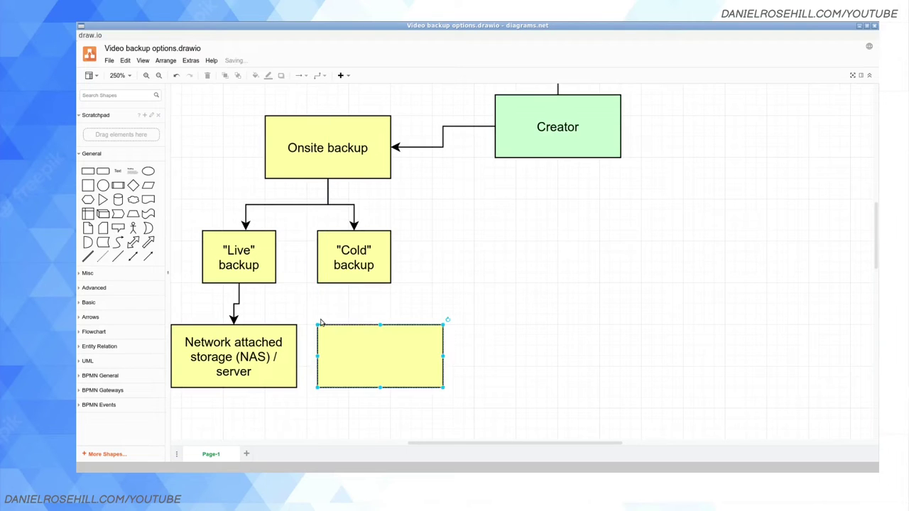
left_click_drag(438, 355, 381, 358)
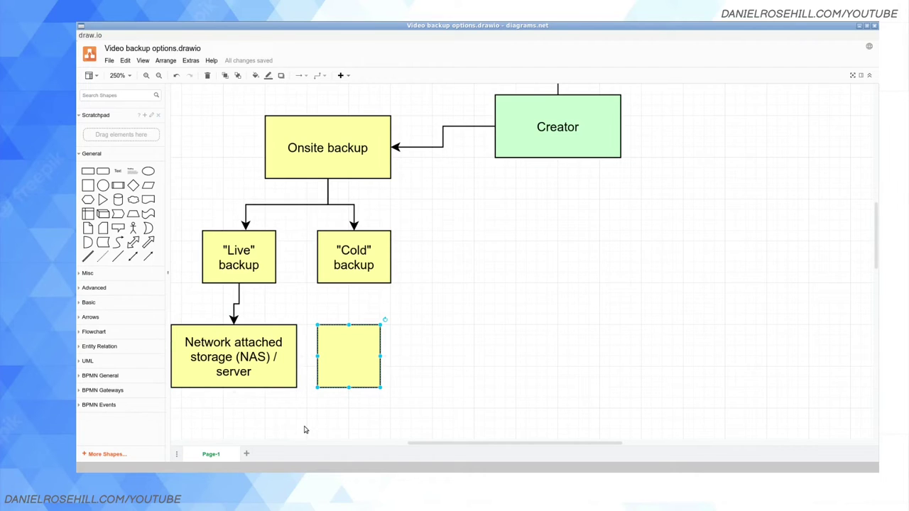
double_click(346, 353)
Append '(data rot!)' to the "Cold" backup label
left_click(357, 296)
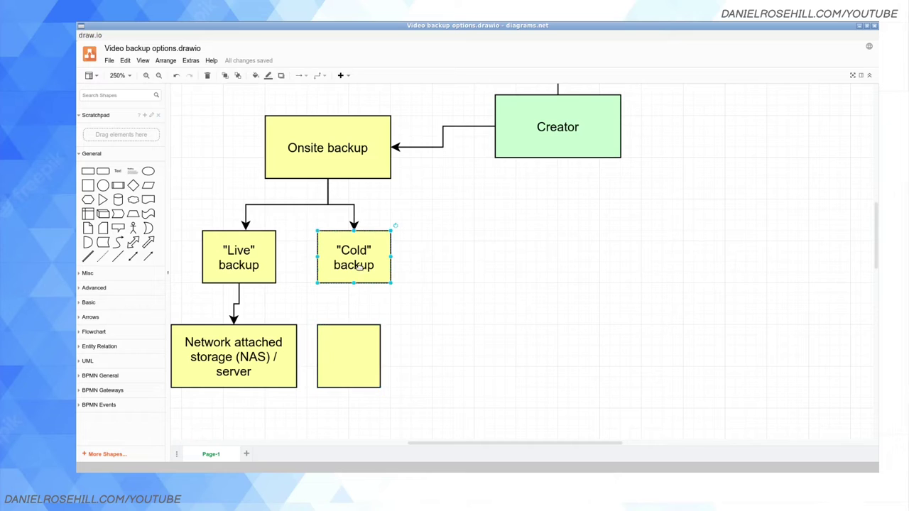
double_click(375, 266)
left_click(376, 266)
type("(data rot")
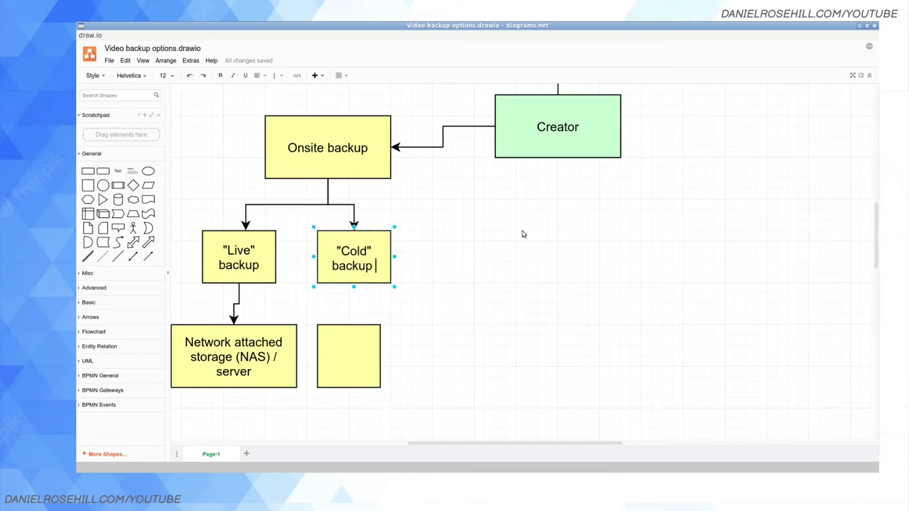
type("!)")
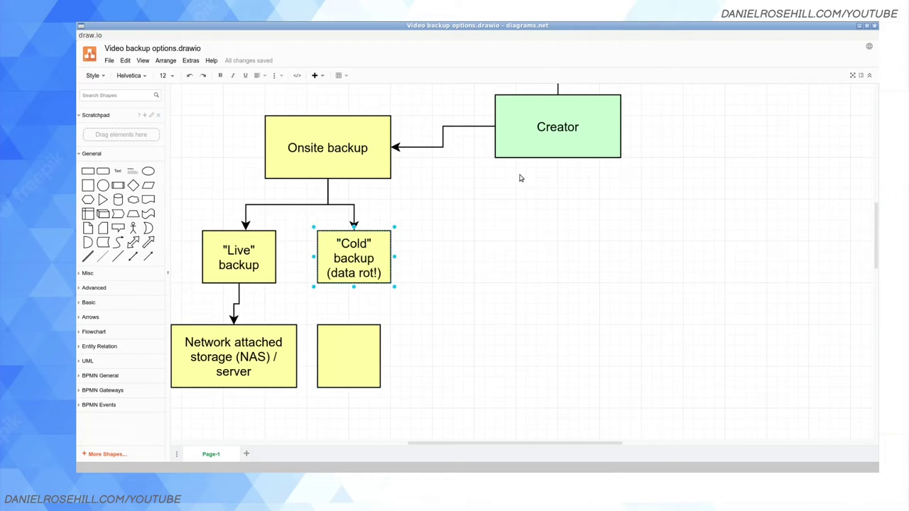
left_click(465, 283)
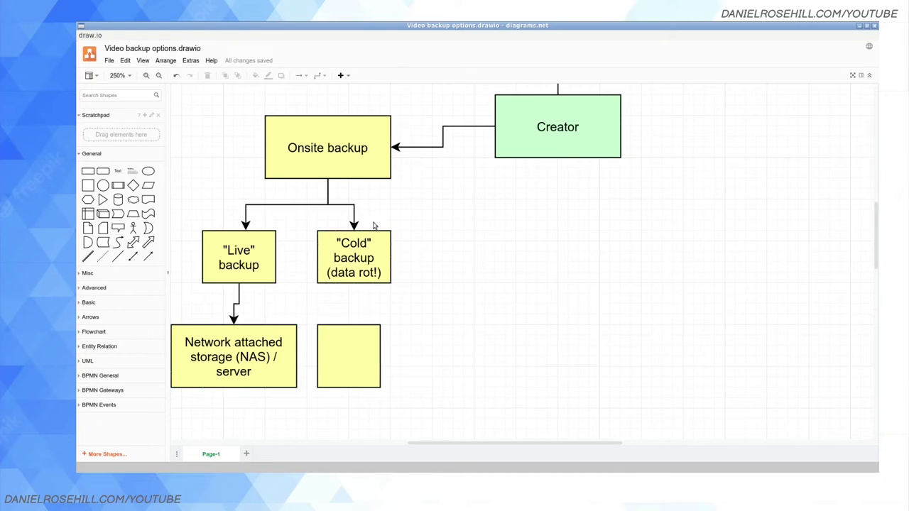
Label the empty square 'LTO / tape' and connect "Cold" backup down to it
left_click(345, 361)
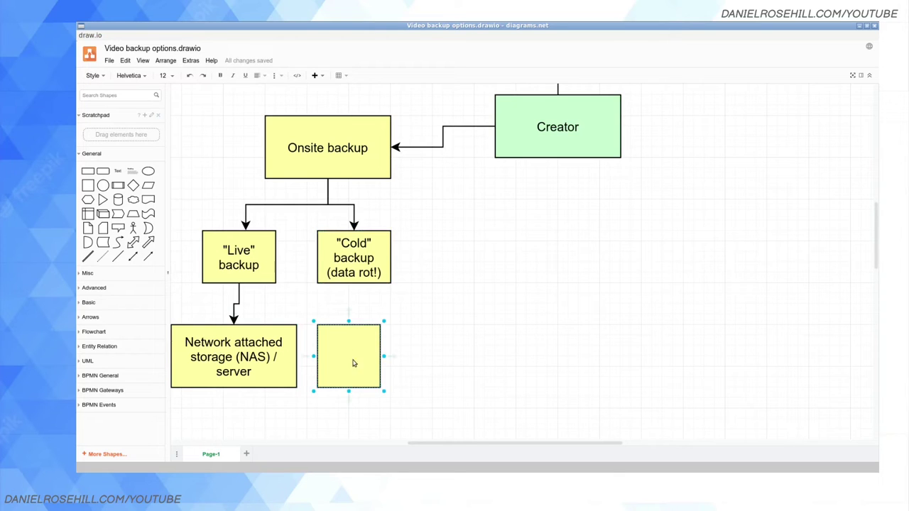
key("F2")
type("LTO / tape")
left_click(497, 262)
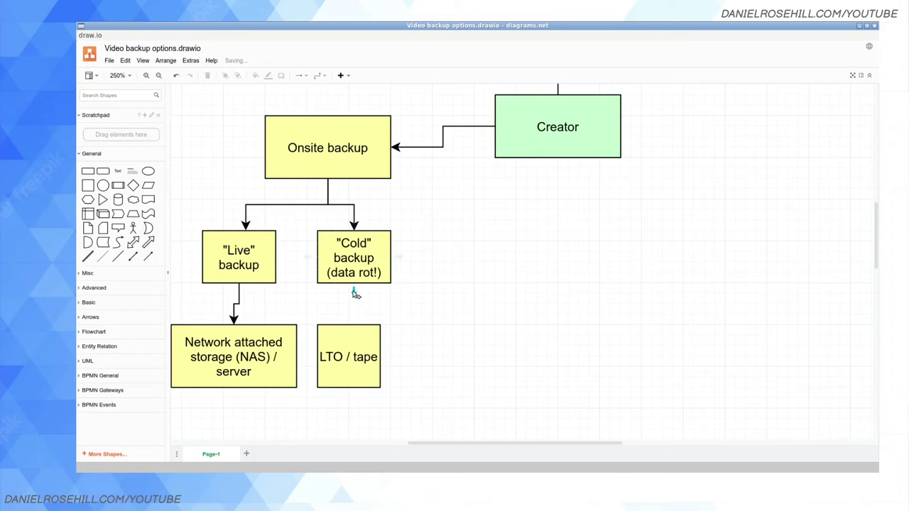
left_click_drag(353, 290, 349, 326)
left_click(349, 341)
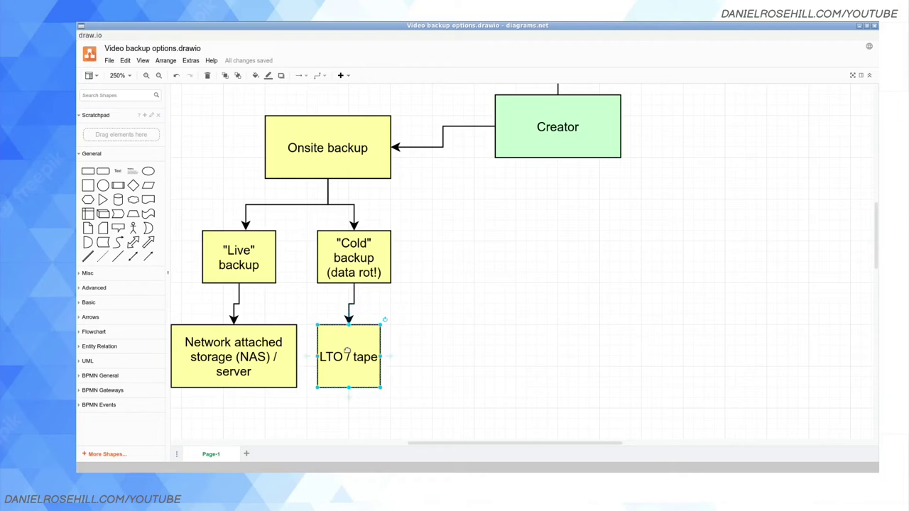
Duplicate LTO / tape into an 'M-Disc' box to its right and arrow it from "Cold" backup
key("ctrl+d")
left_click_drag(380, 352, 437, 343)
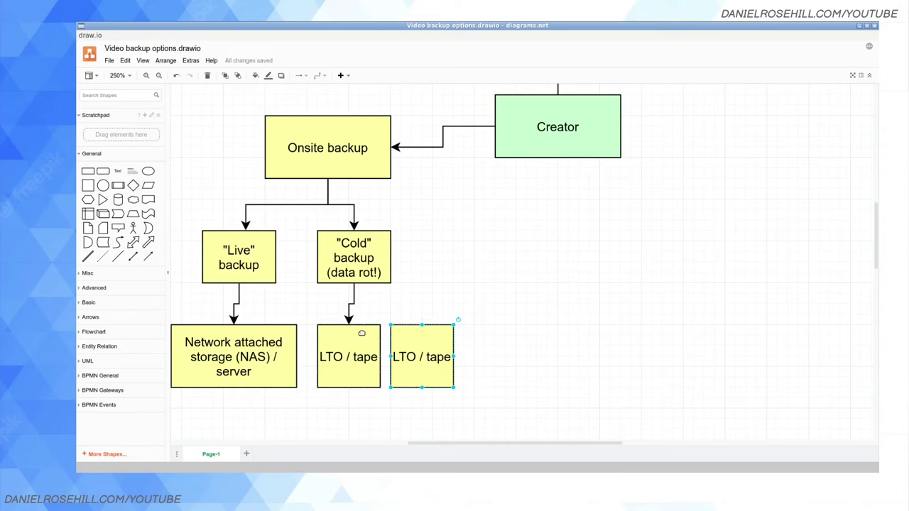
double_click(415, 356)
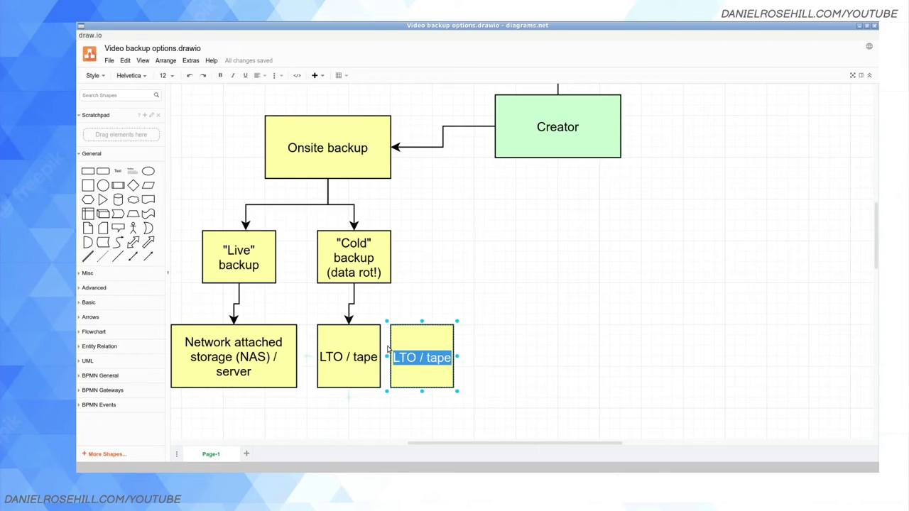
type("M-Disc")
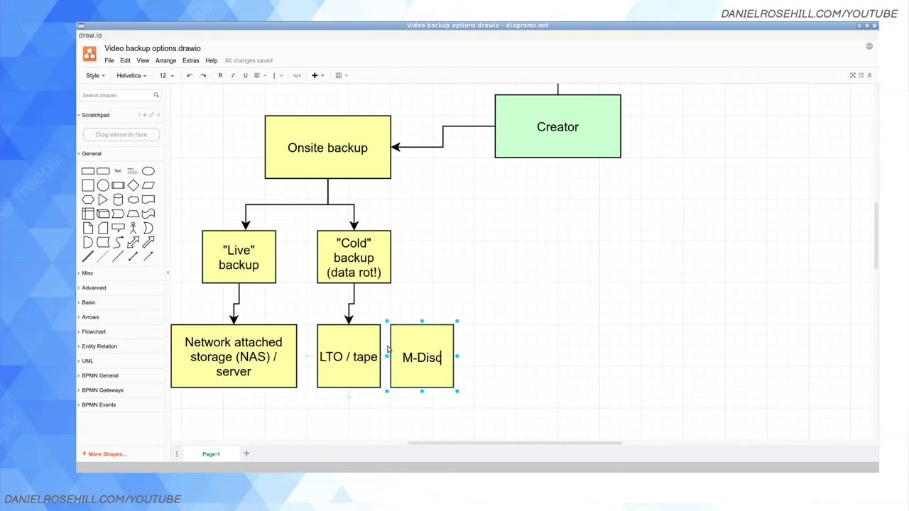
left_click(359, 273)
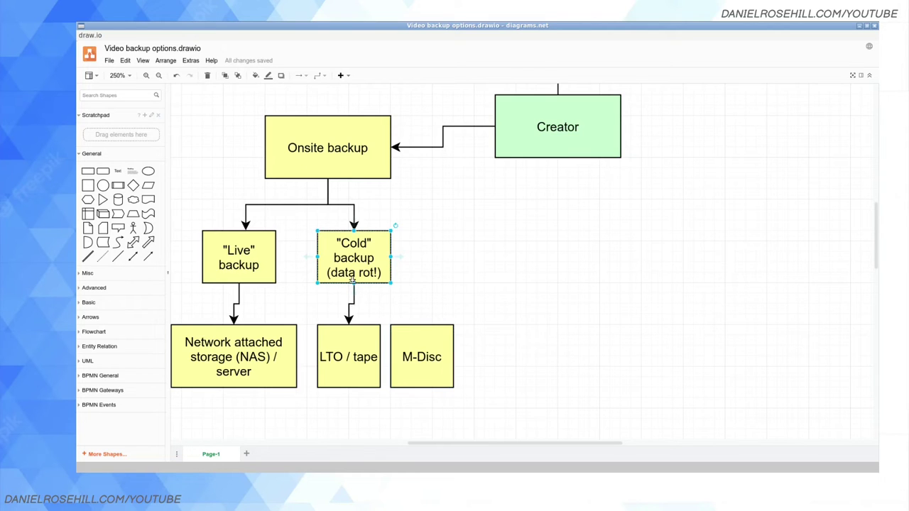
left_click_drag(352, 293, 433, 328)
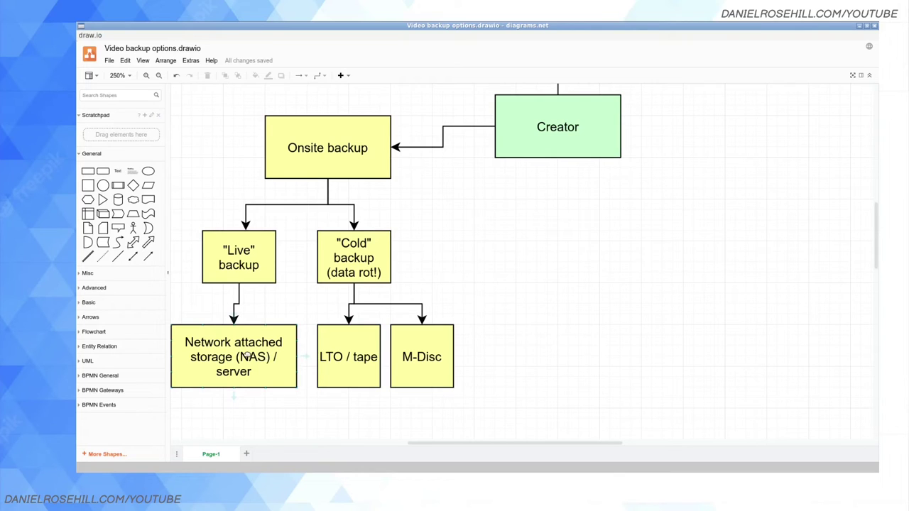
Select the NAS box, then the M-Disc box
left_click(247, 355)
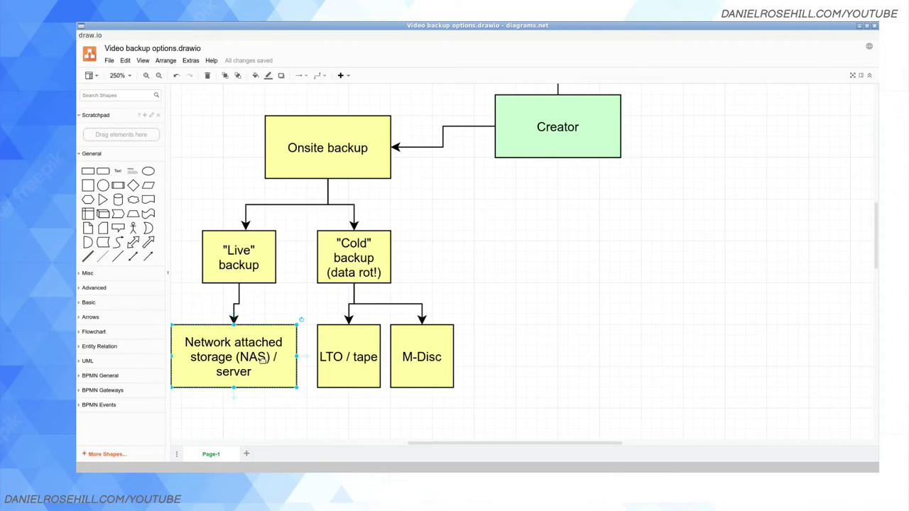
left_click(420, 353)
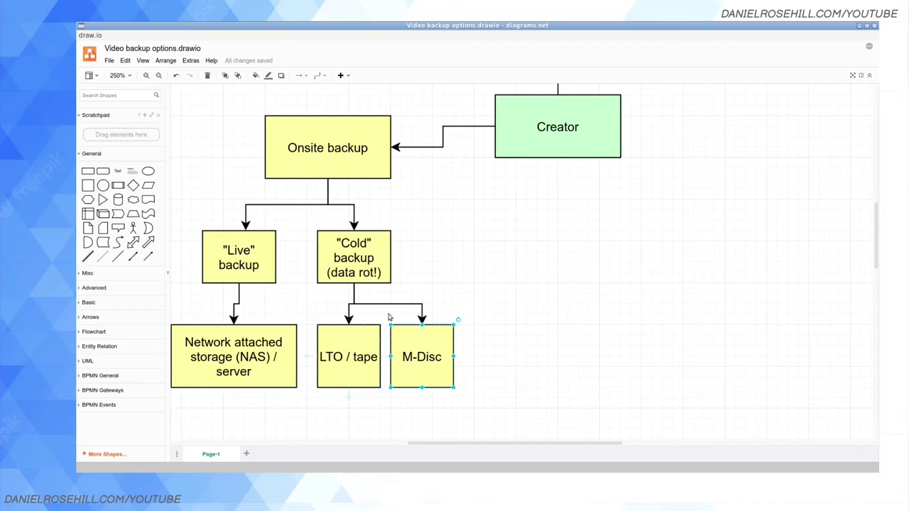
Place a new rectangle labelled 'Offsite backup' to the right of the onsite branch
scroll(426, 287, "up", 5)
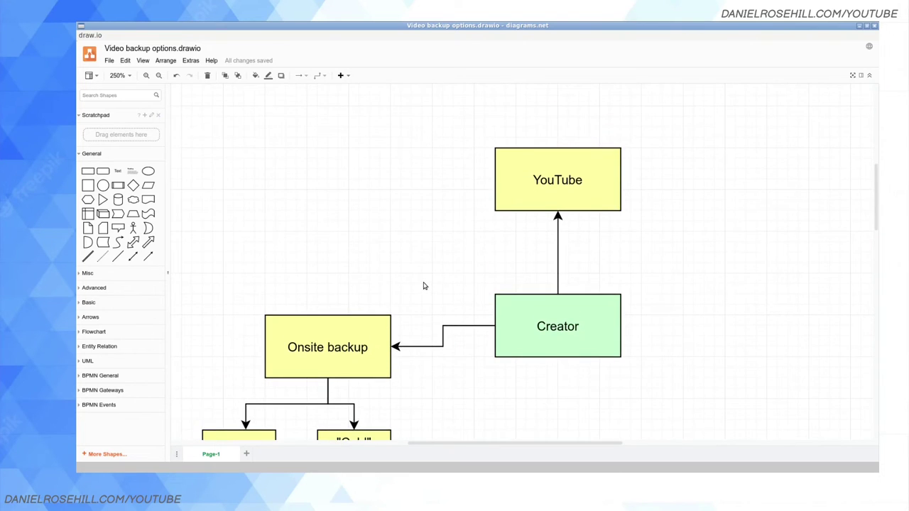
scroll(423, 287, "down", 2, "ctrl")
scroll(422, 291, "down", 2)
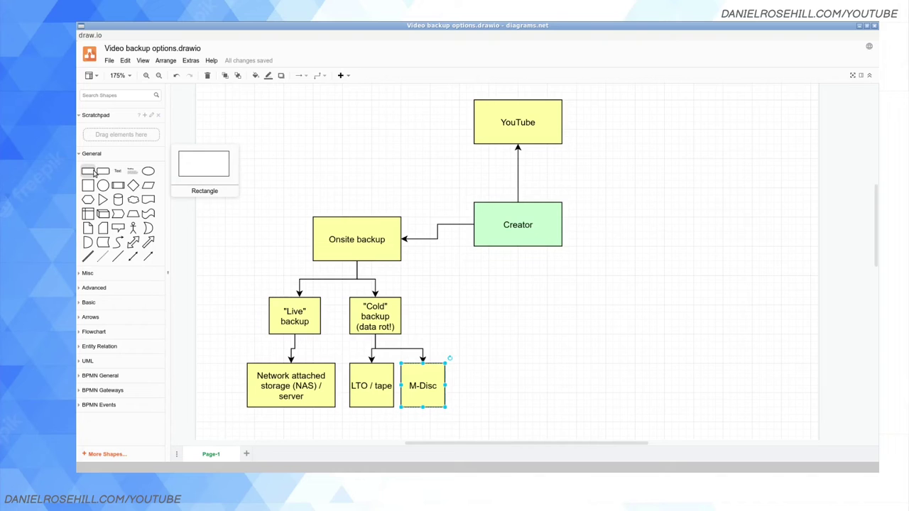
left_click_drag(87, 174, 544, 296)
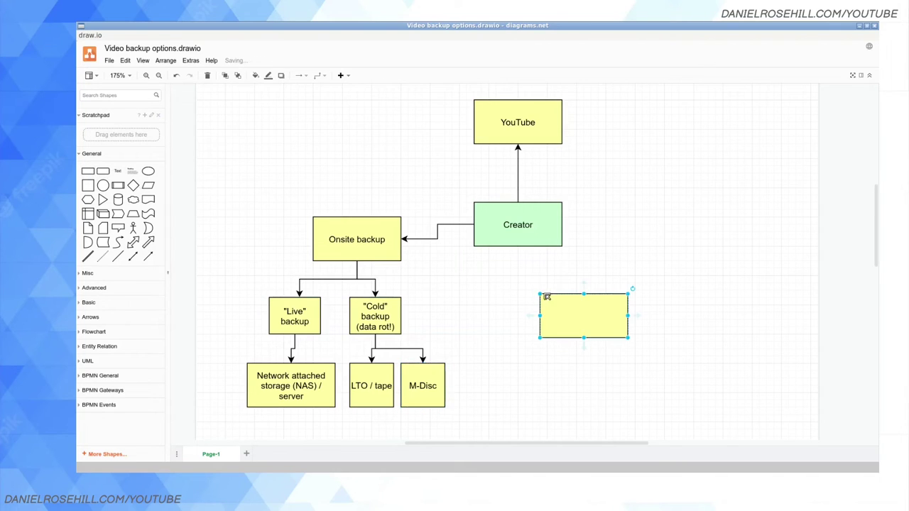
double_click(581, 309)
type("Offs")
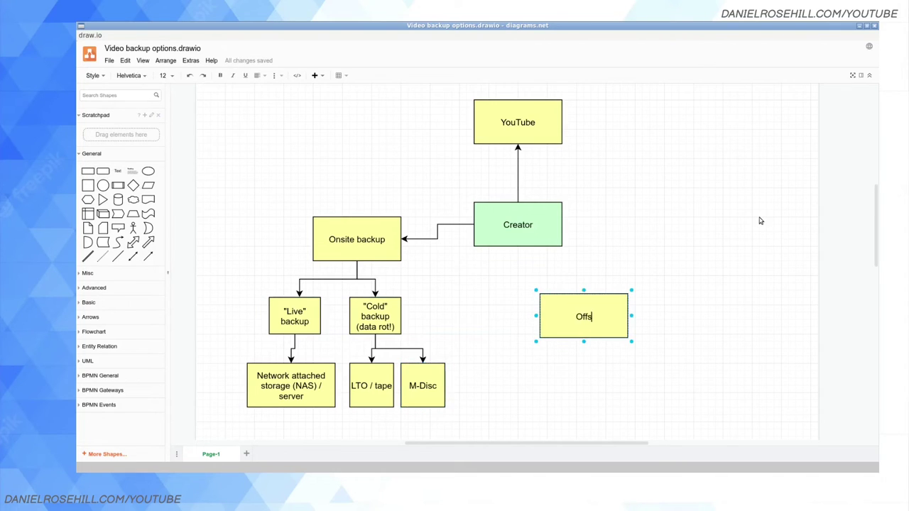
type("ite backup")
left_click(679, 315)
left_click_drag(596, 318, 661, 284)
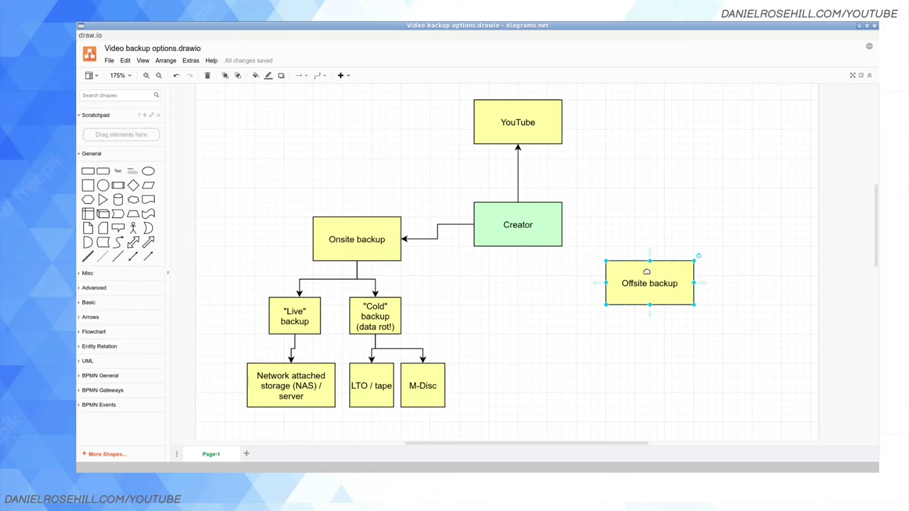
left_click_drag(648, 264, 634, 305)
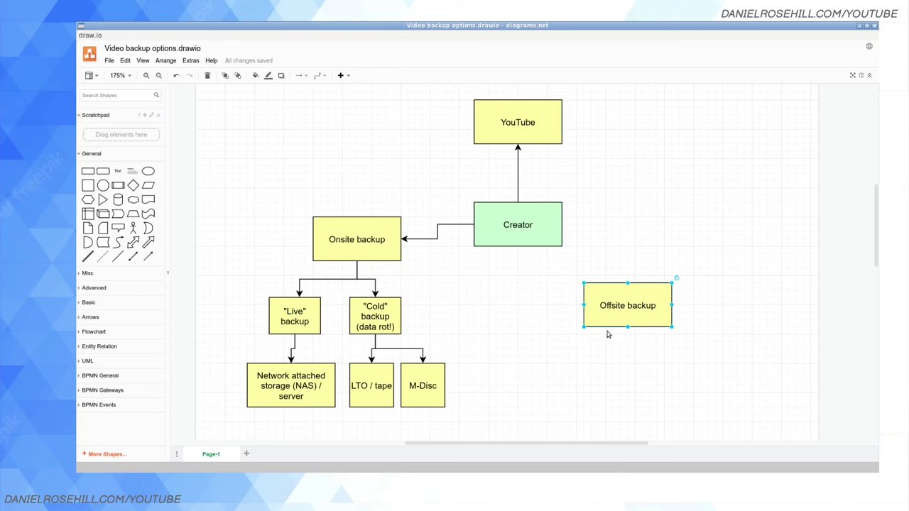
Undo the last Offsite backup move and add a '"Manual" offsite' box beneath it
key("ctrl+z")
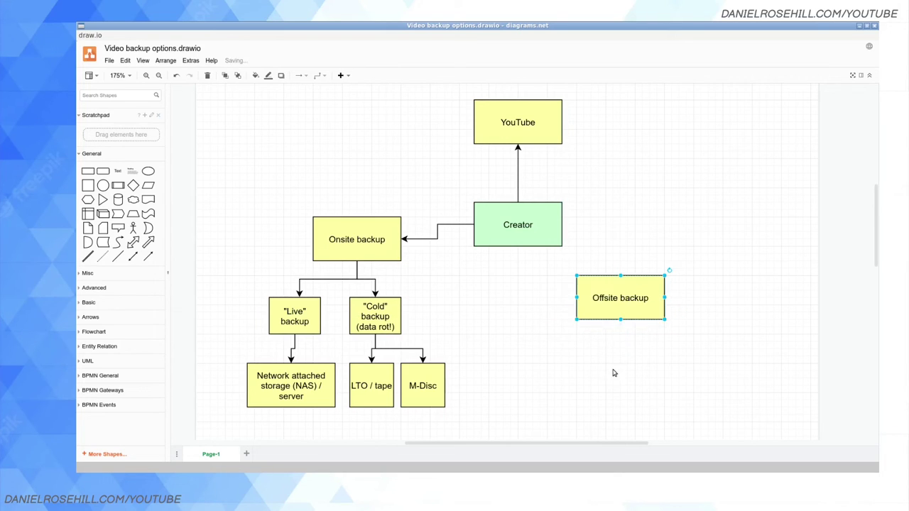
left_click(613, 372)
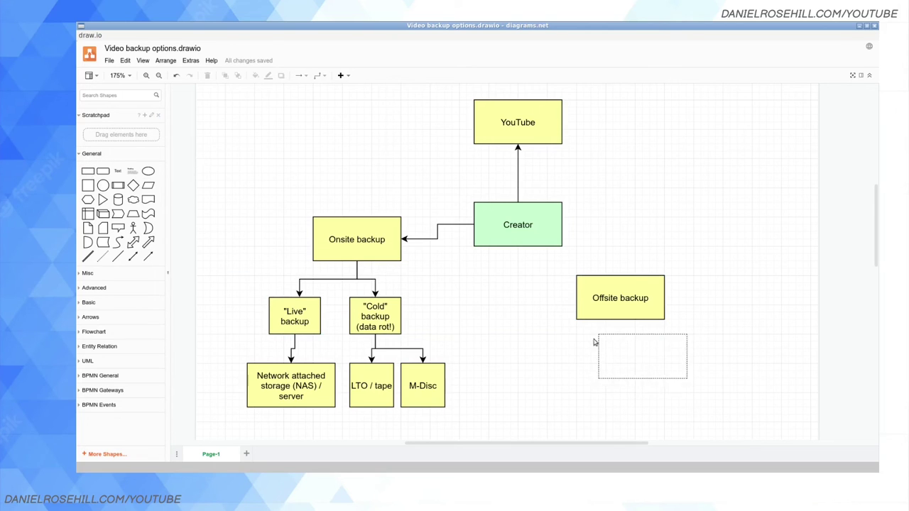
left_click(620, 328, "ctrl")
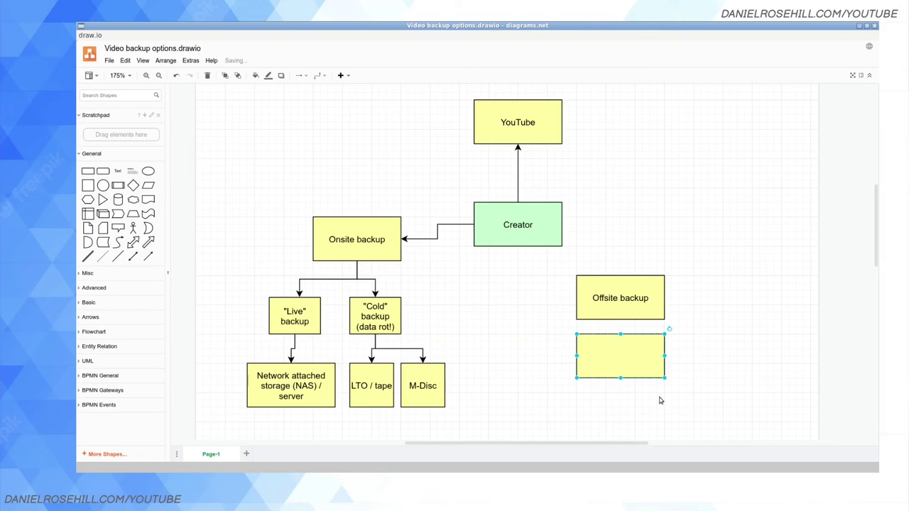
double_click(627, 357)
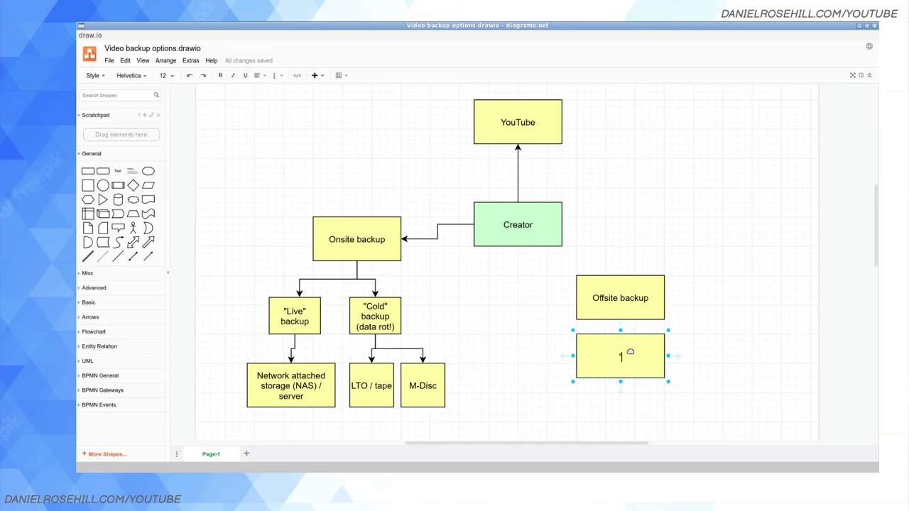
type("\"Manual\" offsite")
left_click(731, 360)
Duplicate "Manual" offsite to its right and relabel the copy 'The cloud (AWS, B2)'
left_click(661, 349)
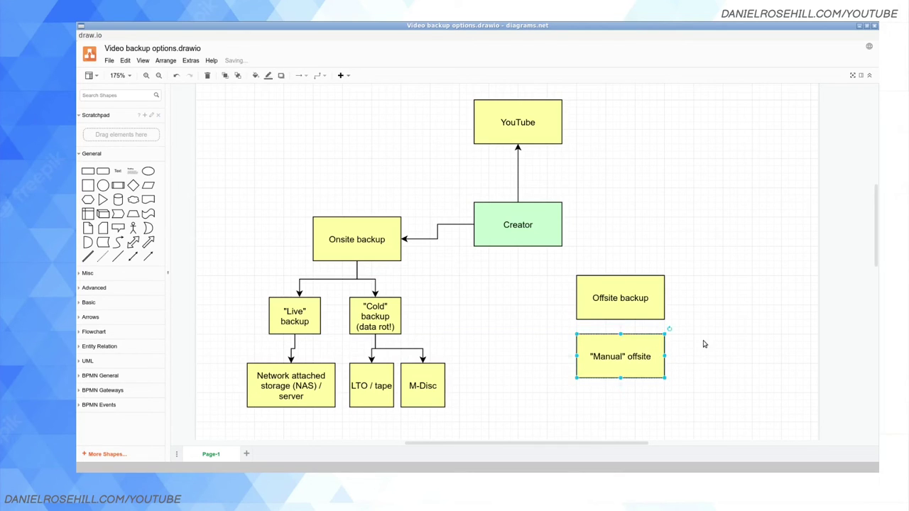
key("ctrl+d")
left_click_drag(659, 347, 747, 346)
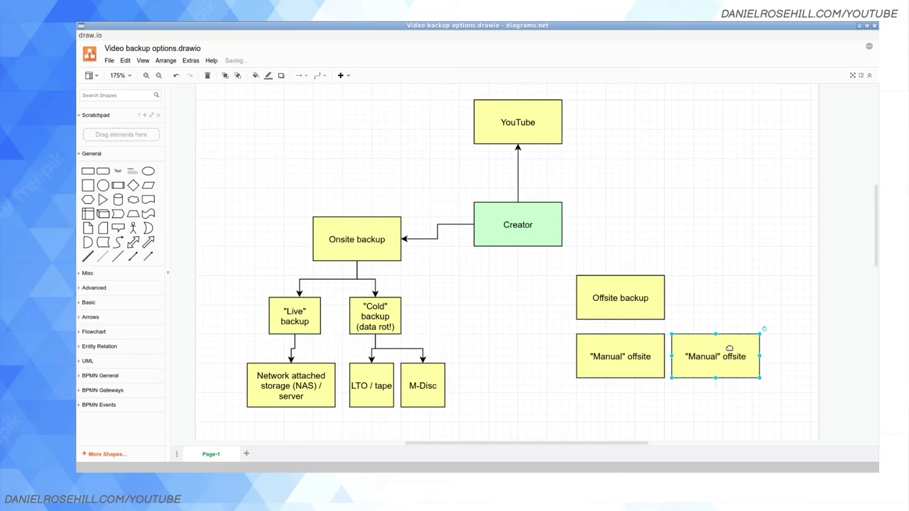
double_click(728, 357)
type("The Cloud")
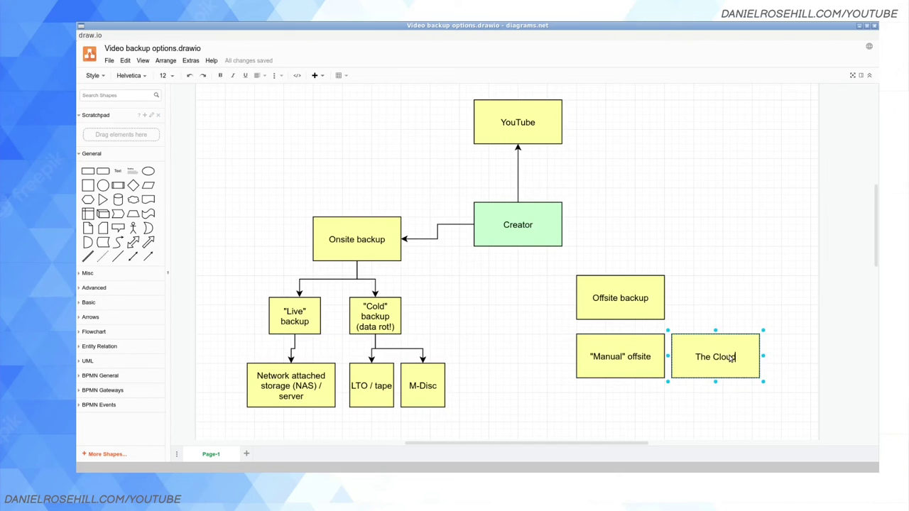
key("Return")
type("(AWS, B2")
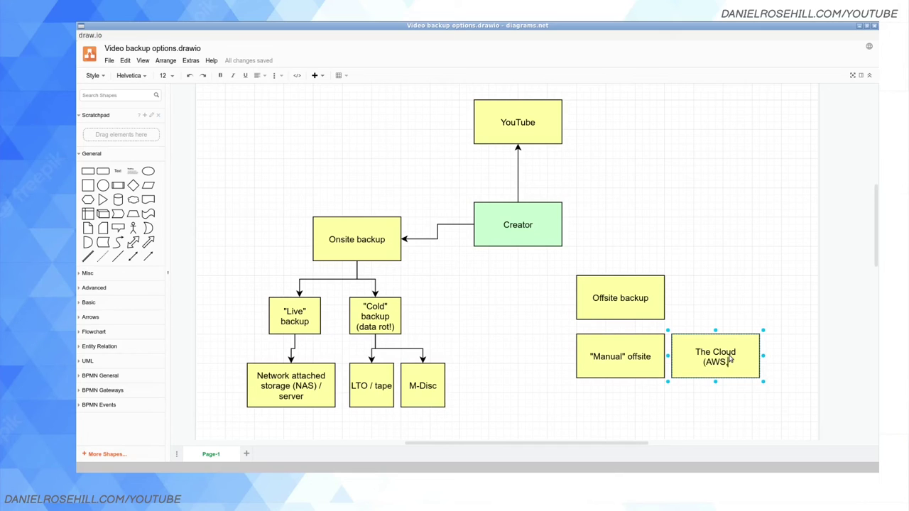
type(",")
double_click(718, 352)
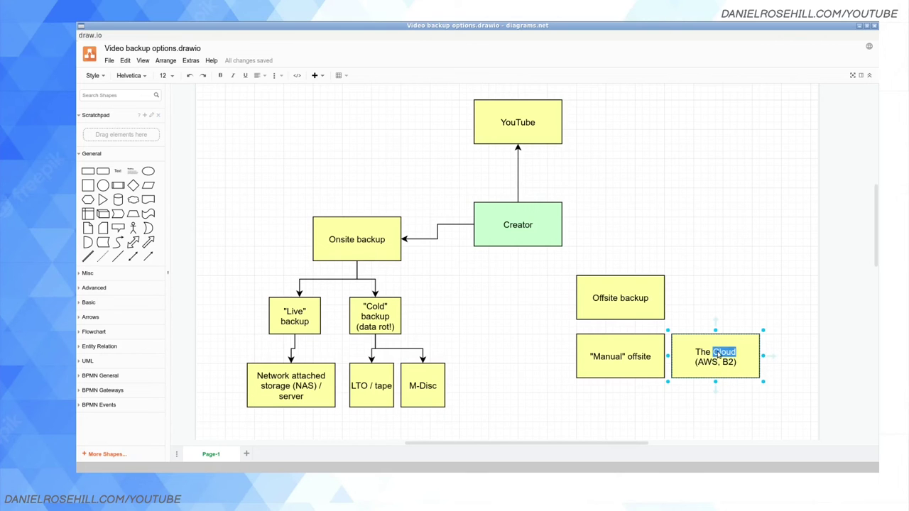
type("cloud")
left_click(778, 359)
scroll(779, 359, "up", 1)
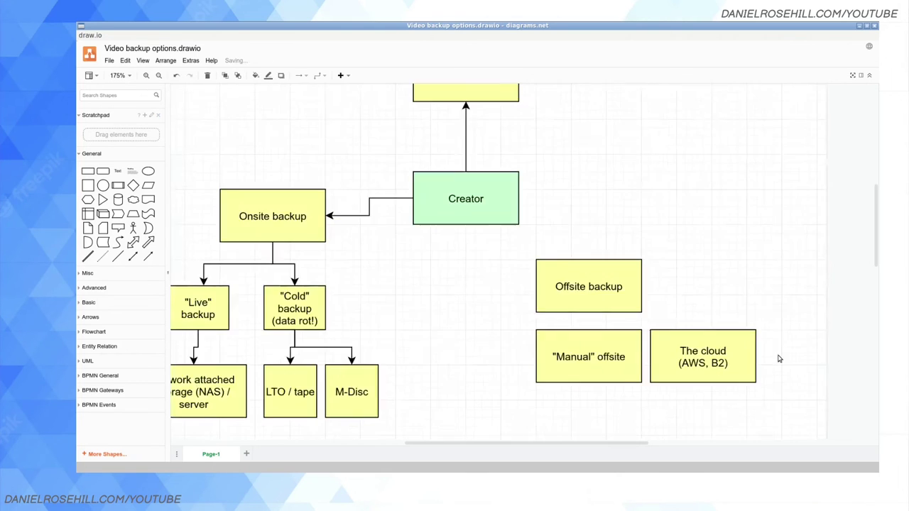
scroll(778, 358, "up", 3)
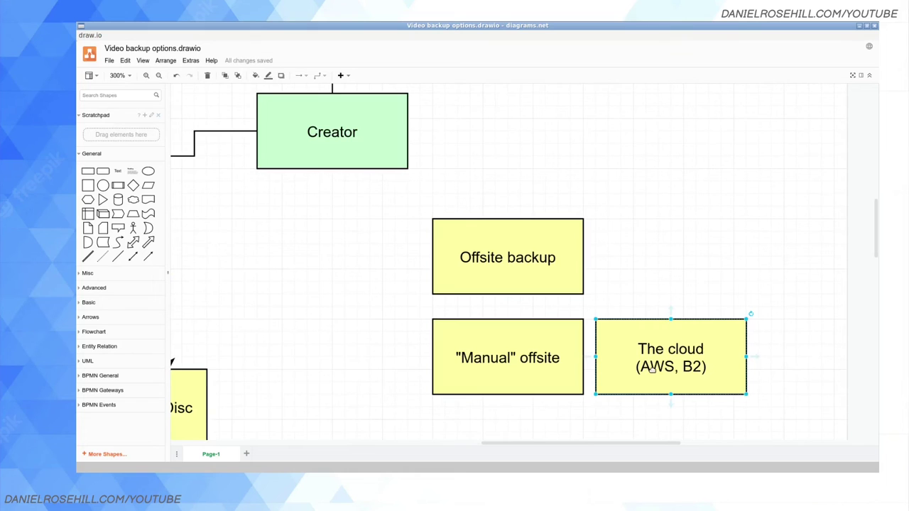
left_click(347, 367)
scroll(348, 366, "down", 4)
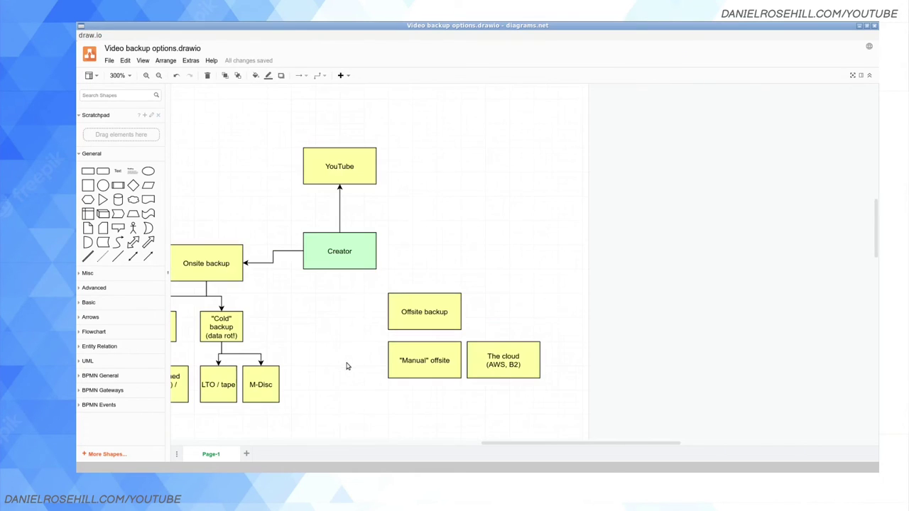
left_click_drag(515, 444, 452, 448)
left_click(568, 397)
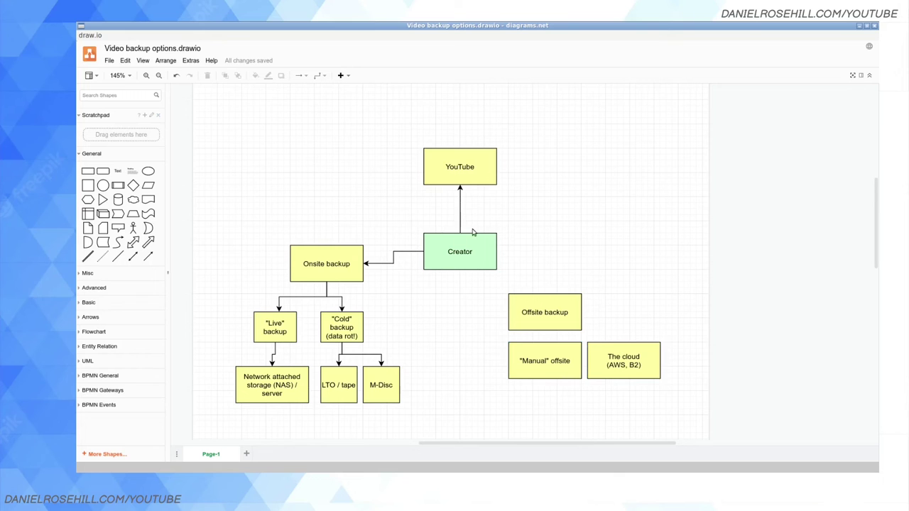
scroll(349, 291, "up", 1)
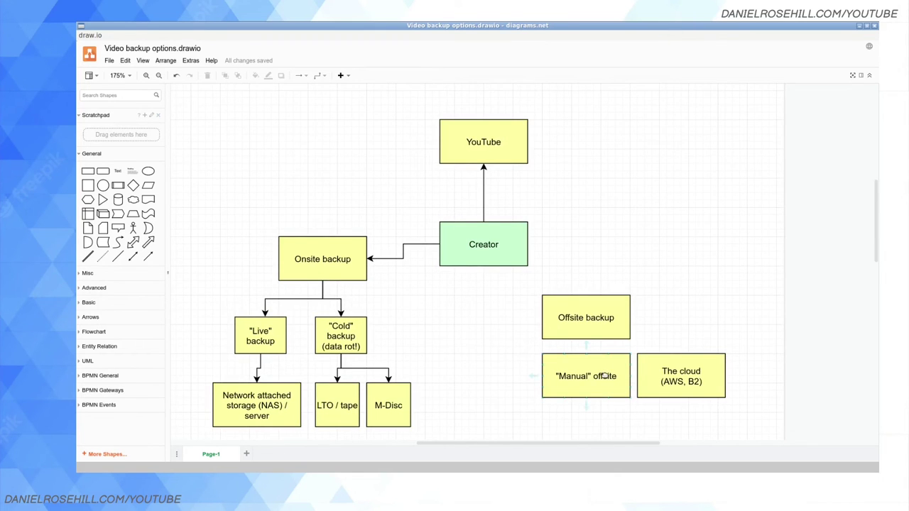
Draw an arrow from M-Disc to the "Manual" offsite box
scroll(603, 376, "down", 1)
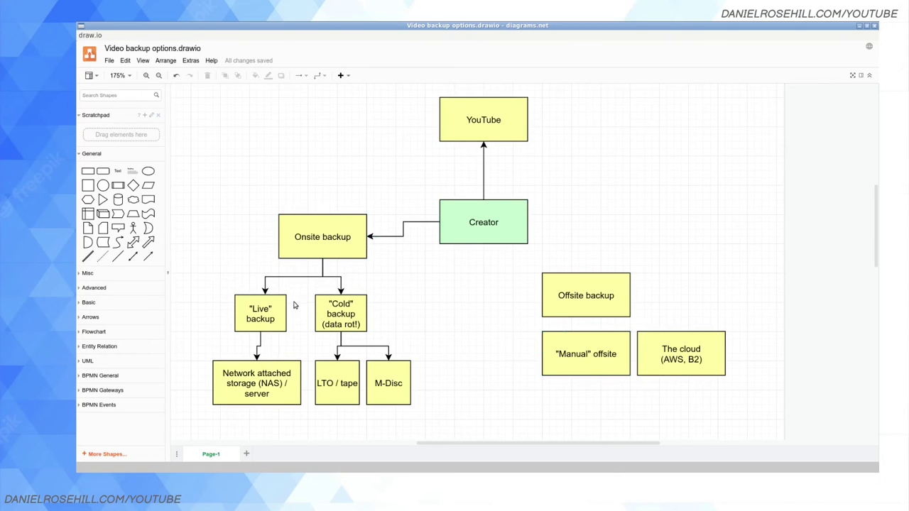
scroll(348, 372, "down", 3)
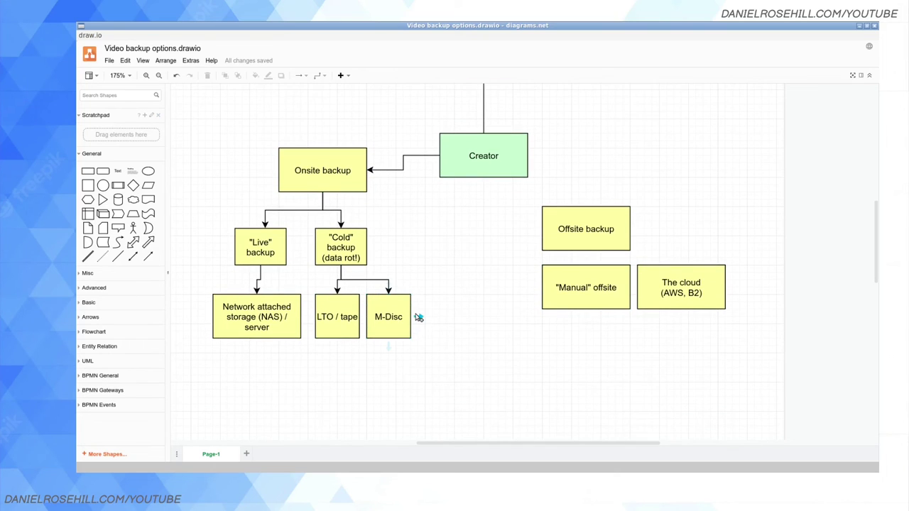
left_click_drag(417, 317, 540, 287)
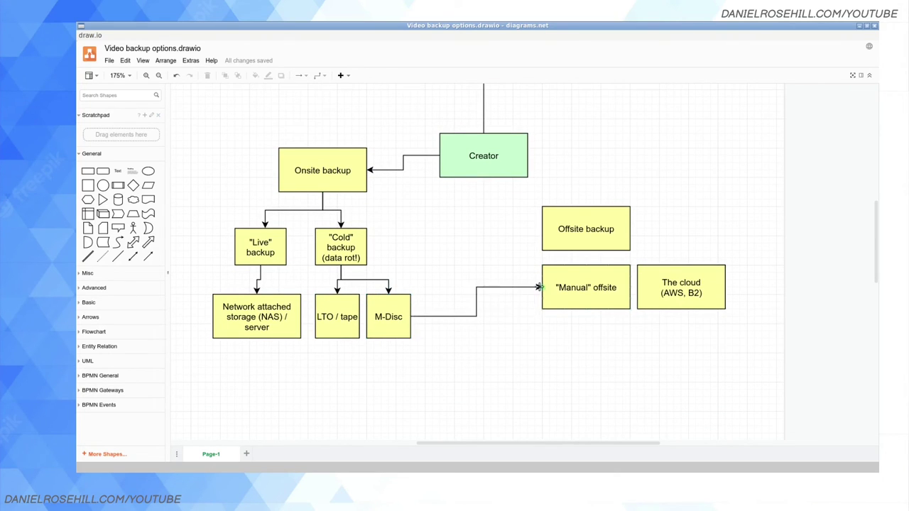
left_click(461, 330)
Add the caption 'Post to your friend!' just beneath that arrow
double_click(454, 326)
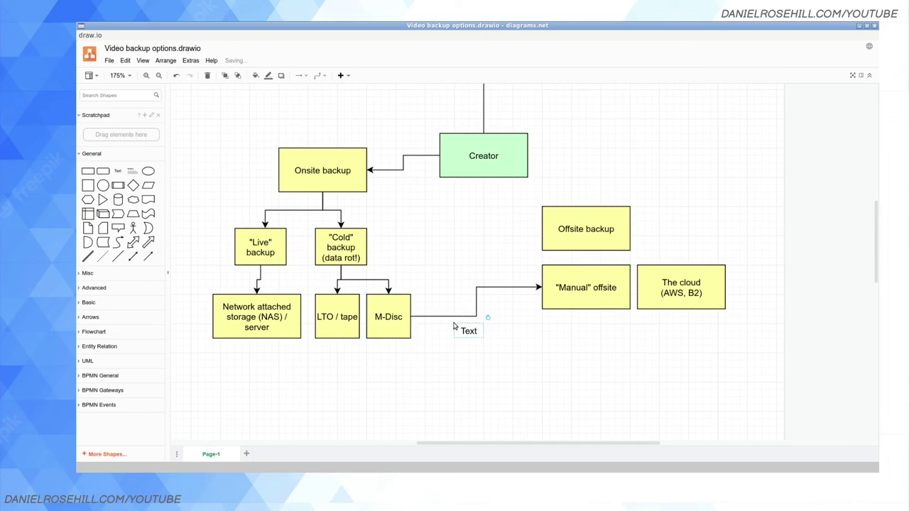
double_click(467, 331)
type("Post to your fr")
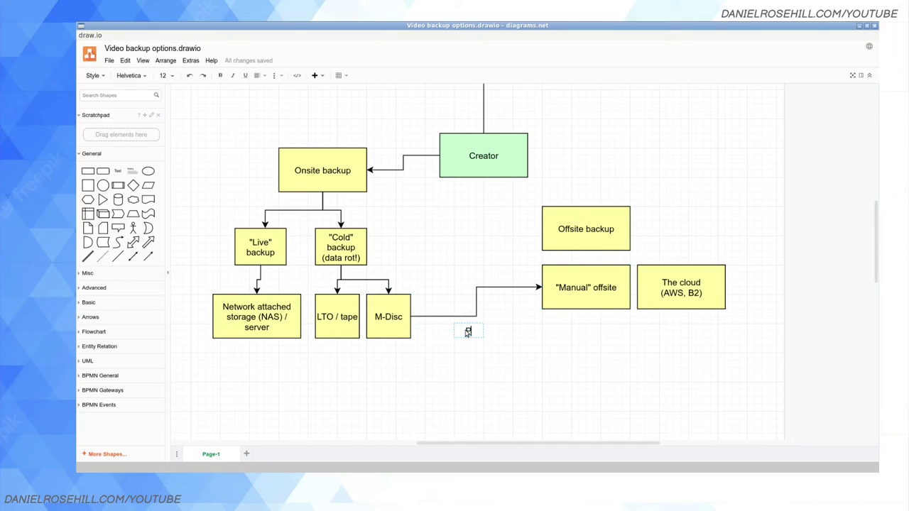
type("iend!")
left_click(525, 353)
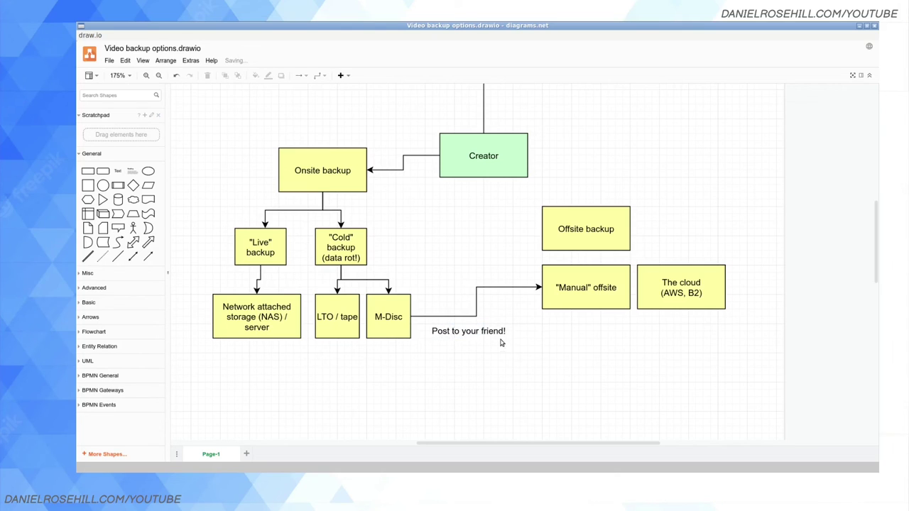
left_click_drag(499, 330, 499, 323)
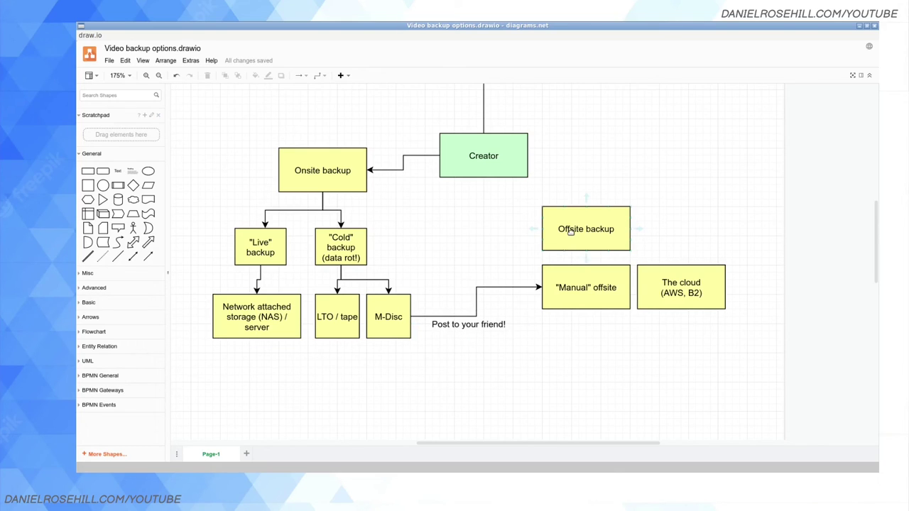
Draw arrows from Creator to Offsite backup, and from Offsite backup to "Manual" offsite and The cloud
scroll(570, 231, "up", 2)
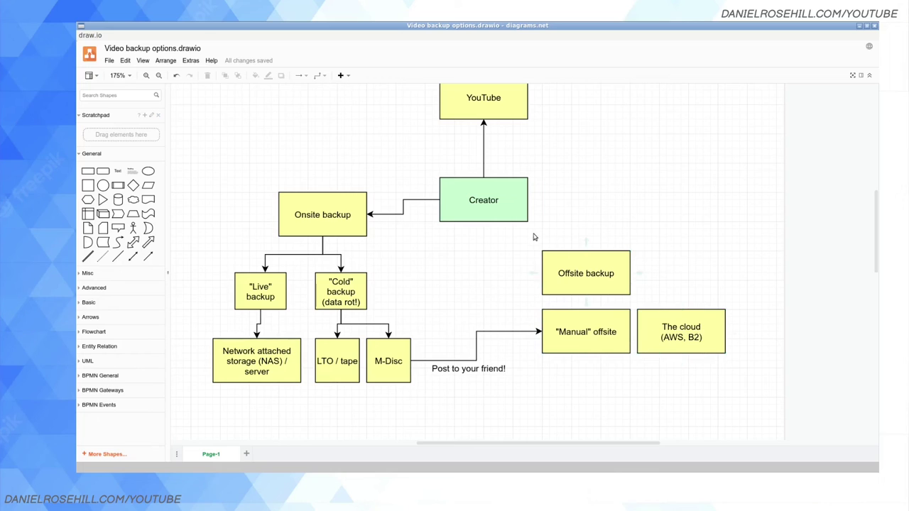
left_click_drag(483, 228, 586, 263)
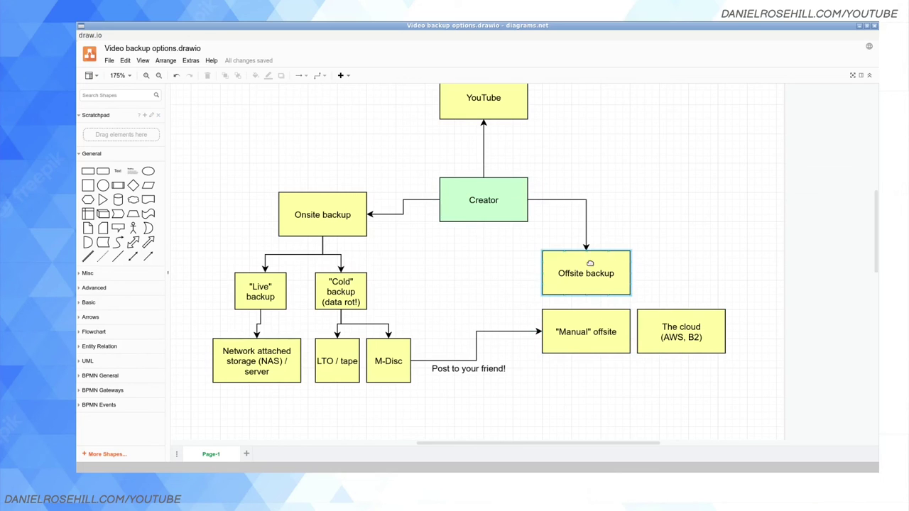
left_click(682, 341)
left_click(590, 291)
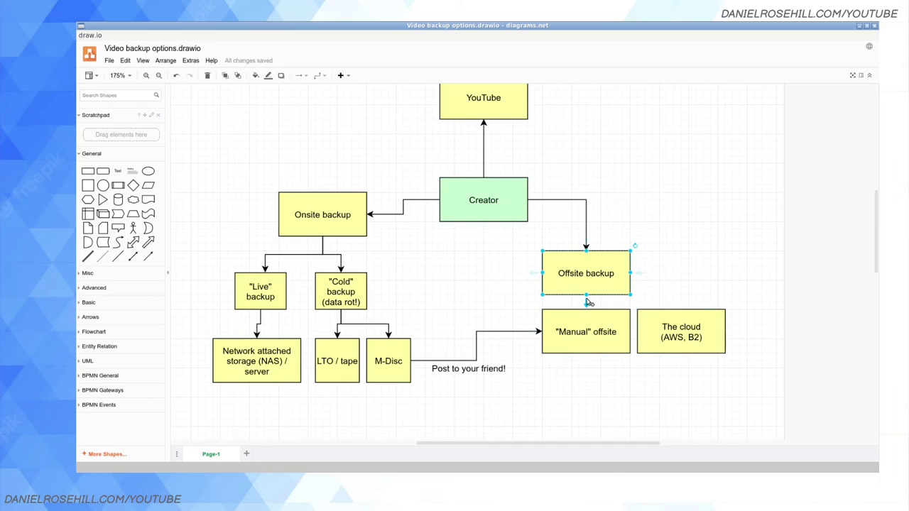
left_click_drag(587, 303, 575, 313)
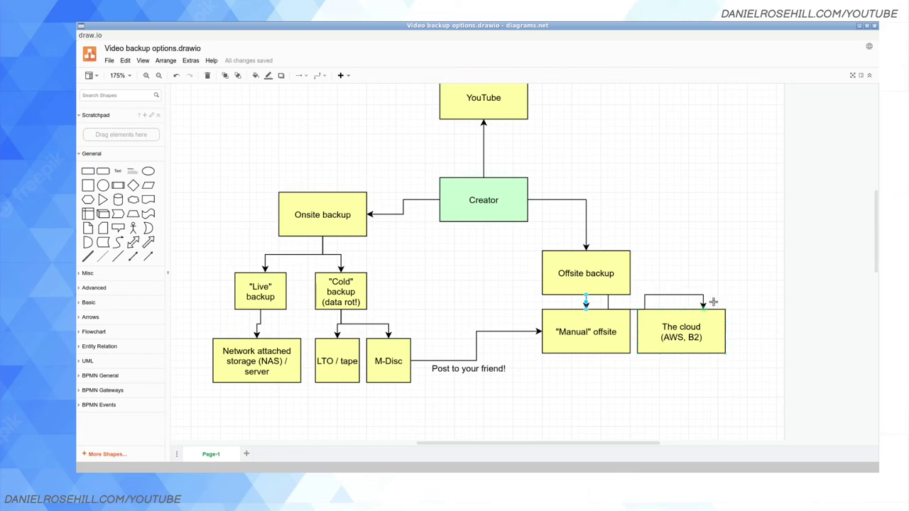
left_click(648, 299)
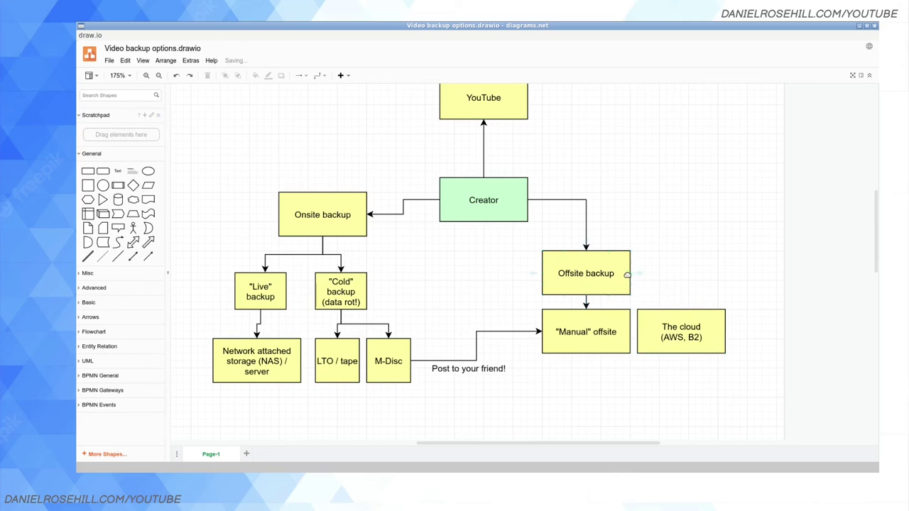
left_click_drag(636, 273, 682, 312)
scroll(671, 395, "down", 3)
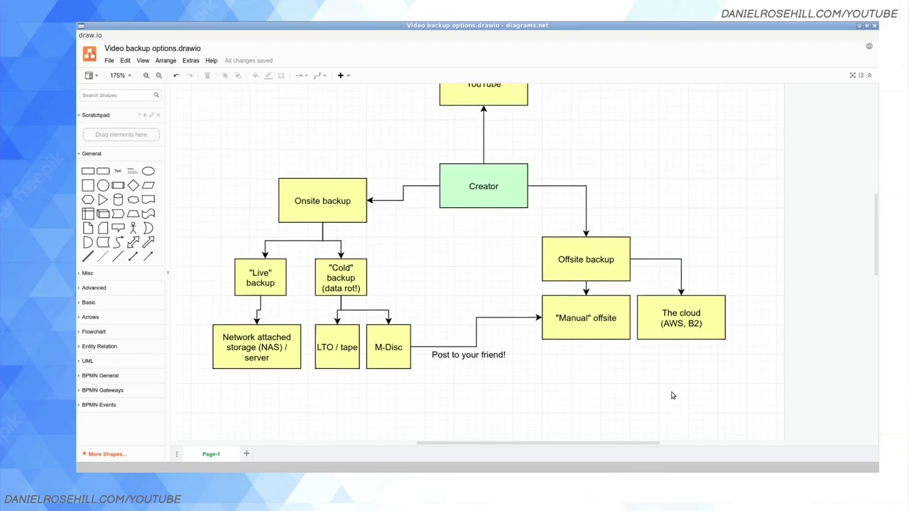
scroll(647, 370, "up", 3)
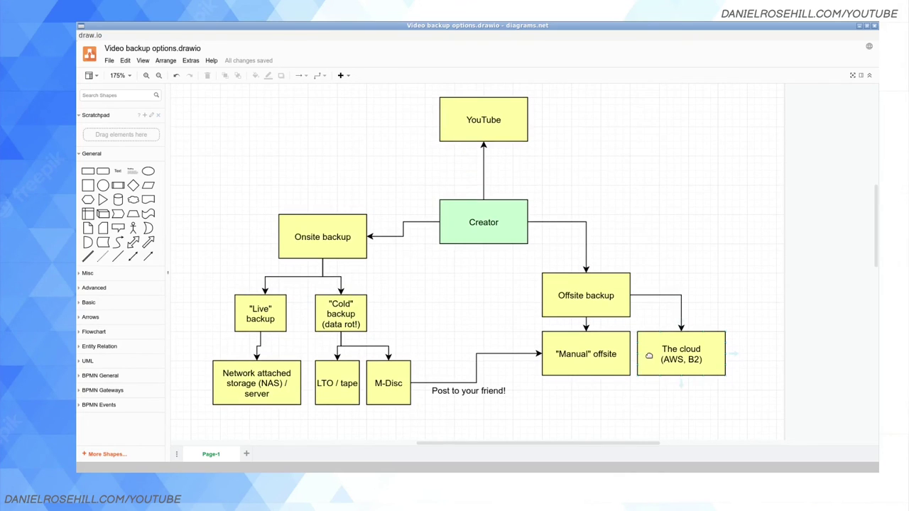
scroll(649, 355, "down", 1)
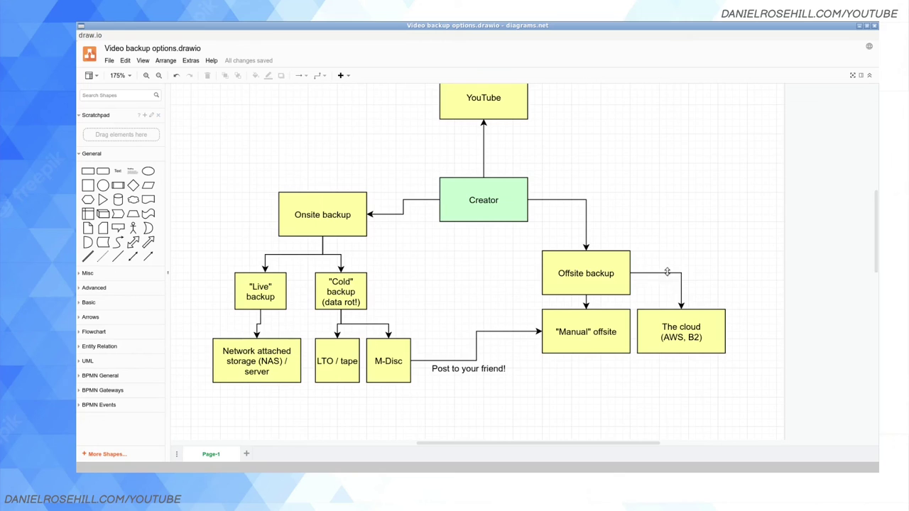
Give the M-Disc box a green outline and a light green fill
left_click(378, 358)
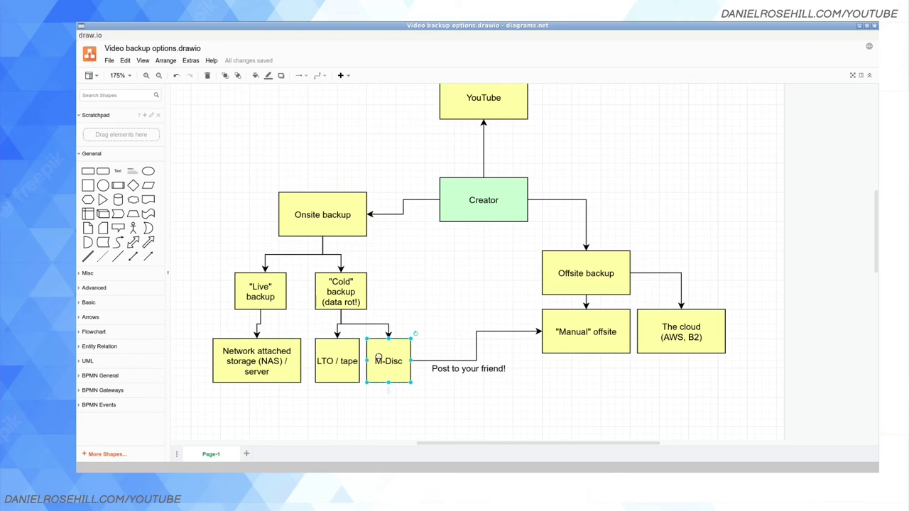
left_click(269, 75)
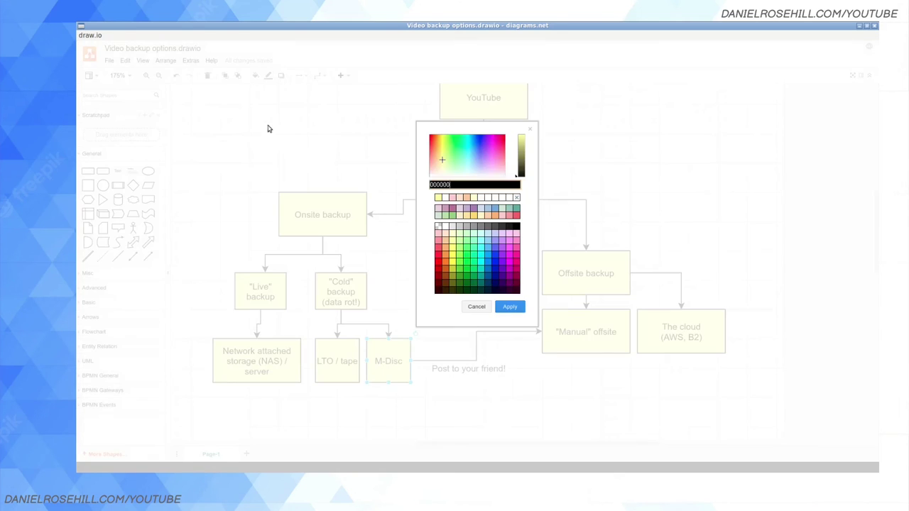
left_click(454, 247)
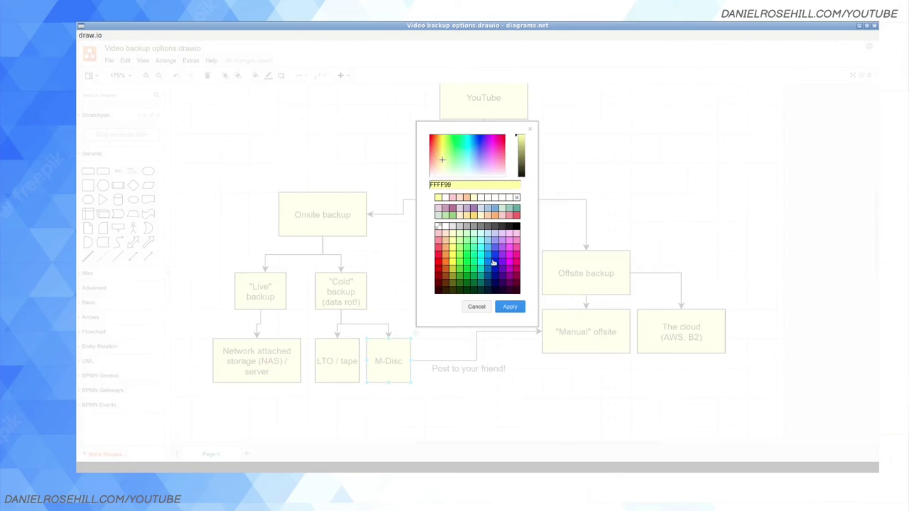
left_click(510, 306)
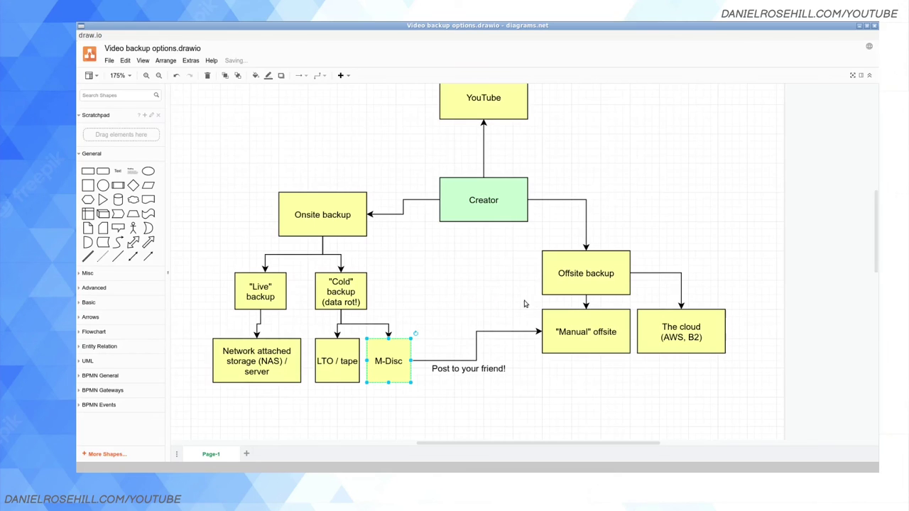
left_click(255, 76)
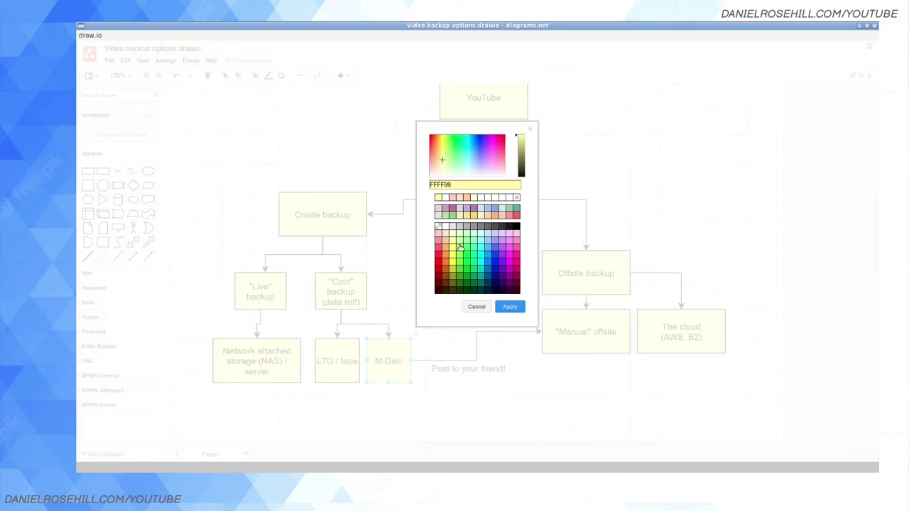
left_click(460, 246)
left_click(510, 306)
Fill The cloud box light green
left_click(691, 337)
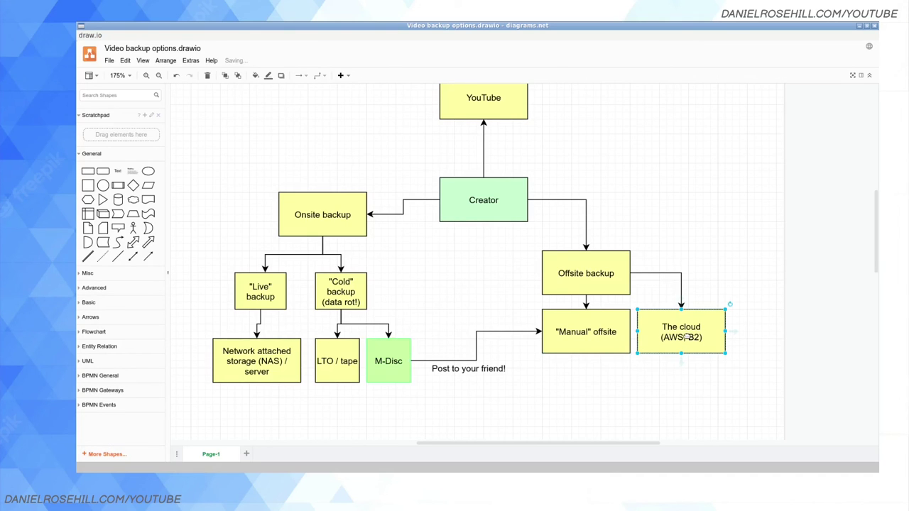
left_click(256, 75)
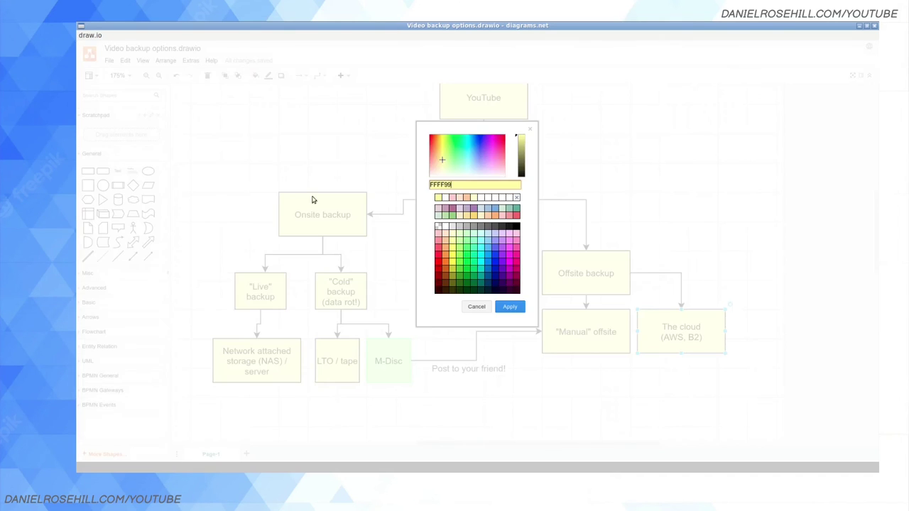
left_click(460, 243)
left_click(521, 309)
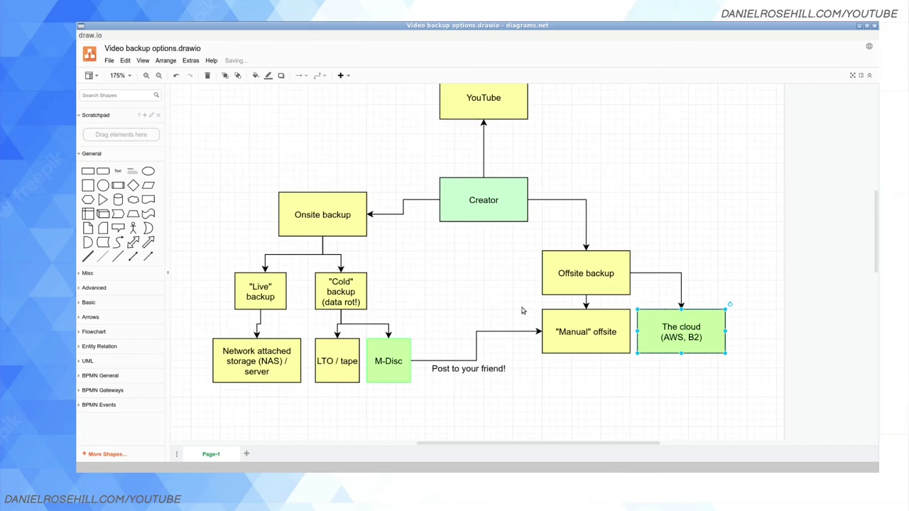
left_click(639, 419)
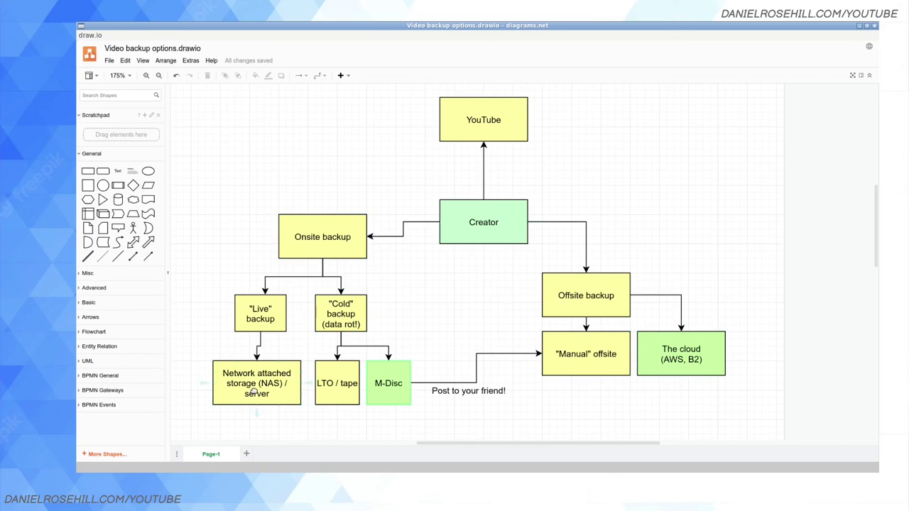
scroll(254, 391, "down", 2)
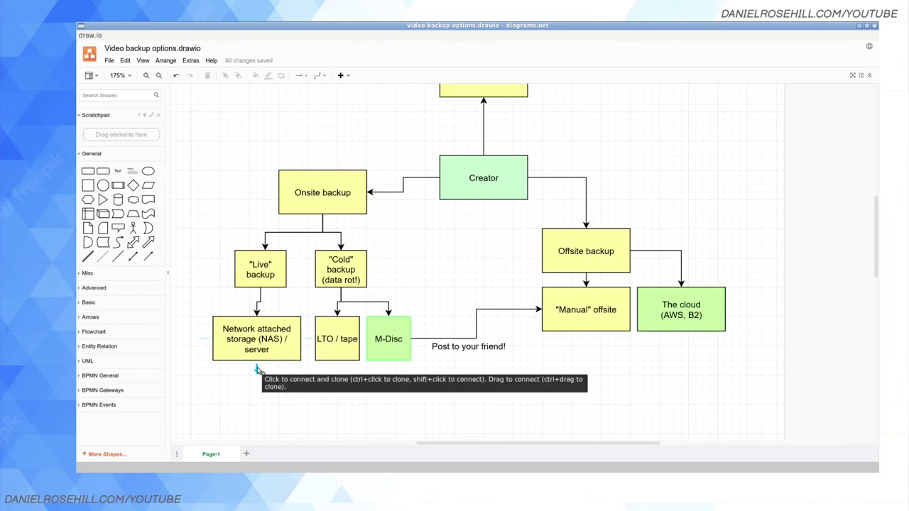
Route an arrow from the NAS box beneath the diagram into The cloud, undoing a misplaced first attempt
left_click_drag(258, 370, 234, 331)
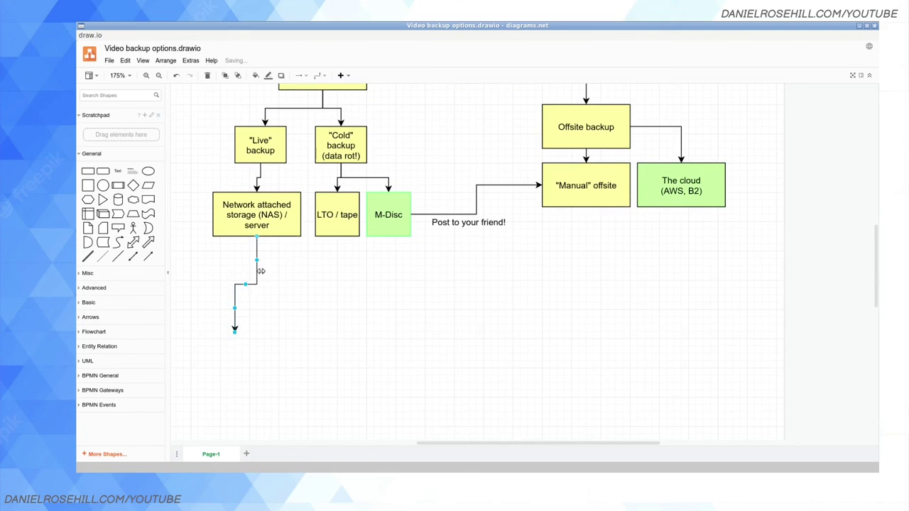
key("ctrl+z")
left_click_drag(297, 236, 726, 211)
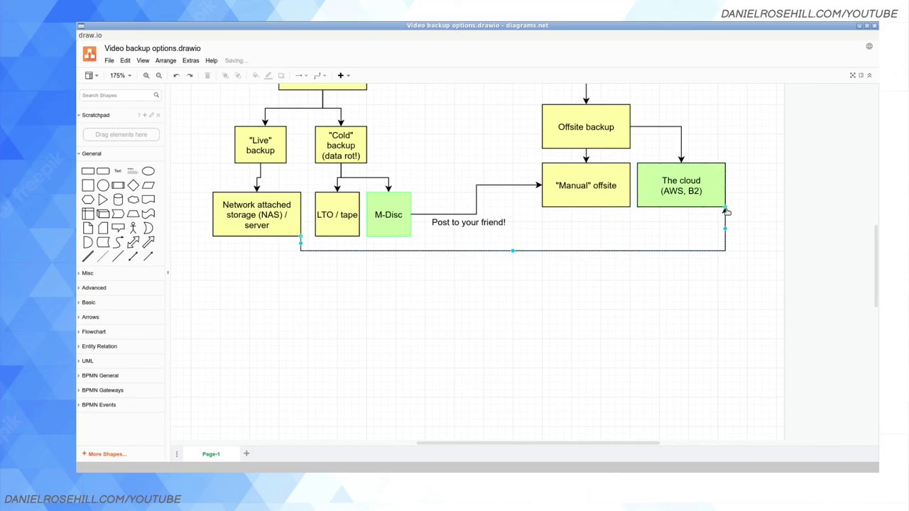
left_click(564, 308)
scroll(460, 344, "up", 2)
scroll(457, 345, "up", 3)
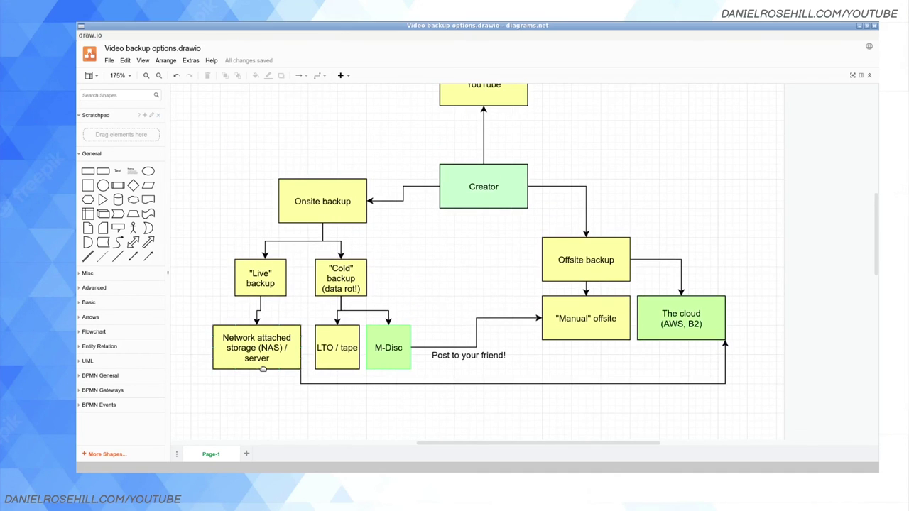
scroll(263, 370, "up", 2)
scroll(262, 369, "down", 2)
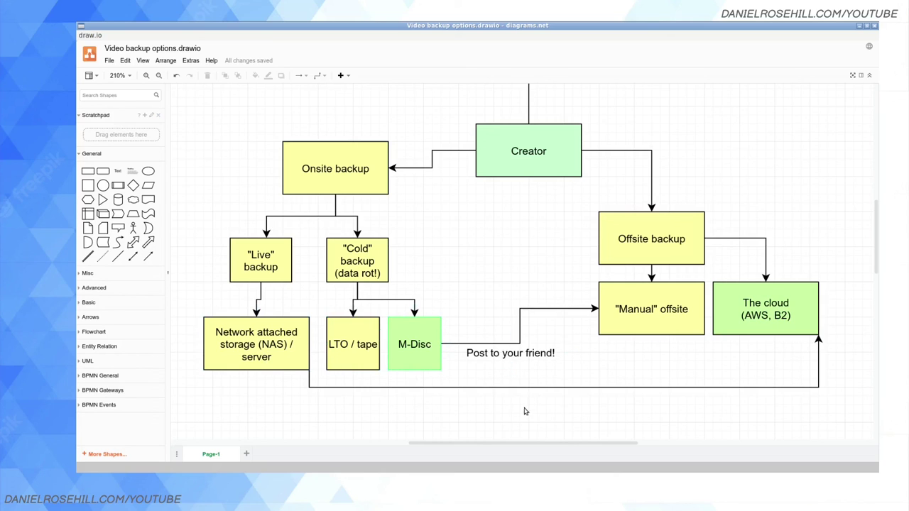
Caption the bottom connector 'Over the internet' and nudge the label just above the line
double_click(556, 387)
key("Escape")
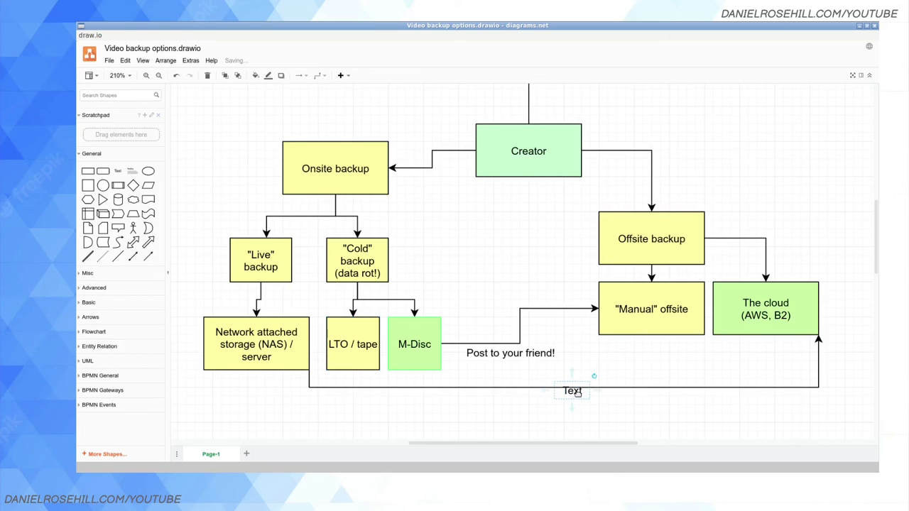
double_click(577, 393)
type("Over the int")
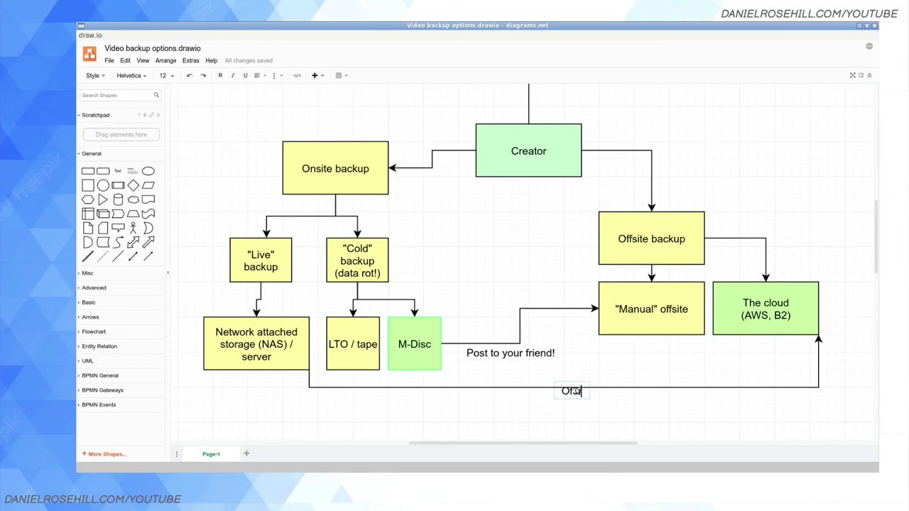
type("ernet")
left_click(622, 396)
left_click_drag(605, 391, 624, 395)
left_click(624, 408)
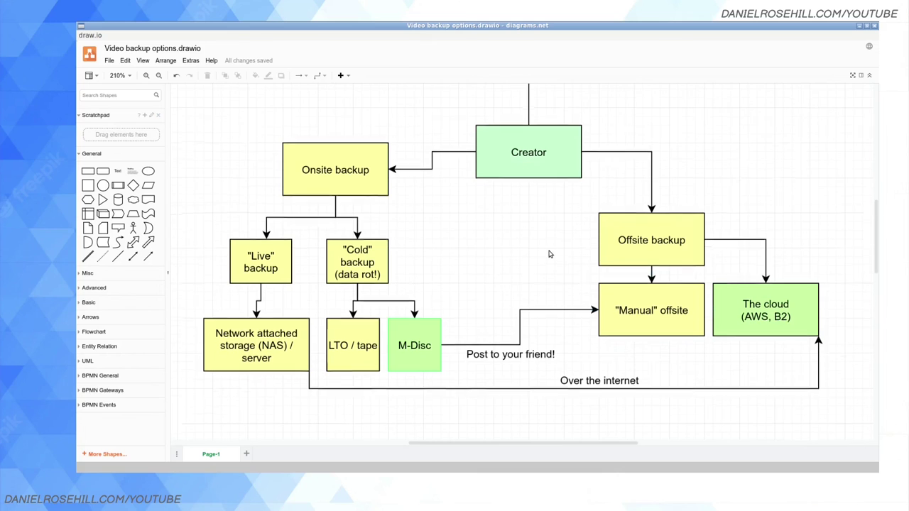
Select the Onsite backup box
scroll(551, 253, "up", 1)
scroll(552, 254, "down", 1)
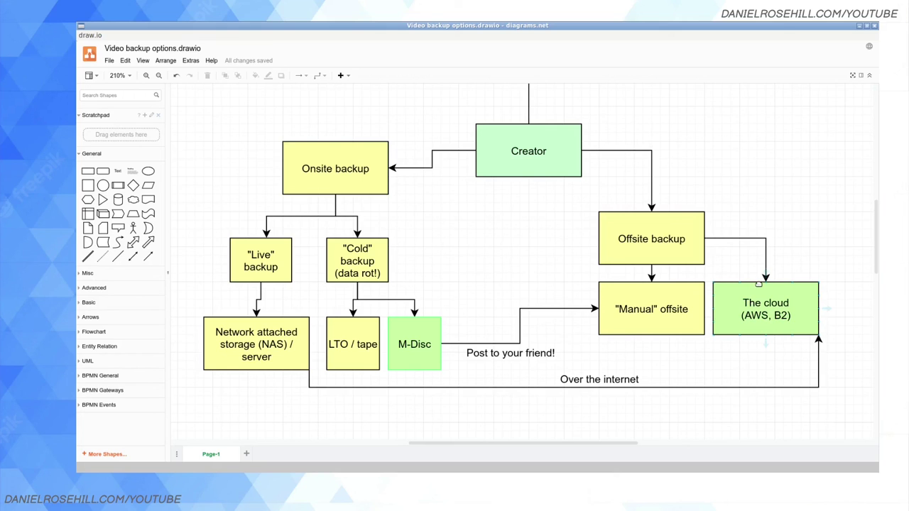
left_click(344, 176)
scroll(344, 175, "down", 1)
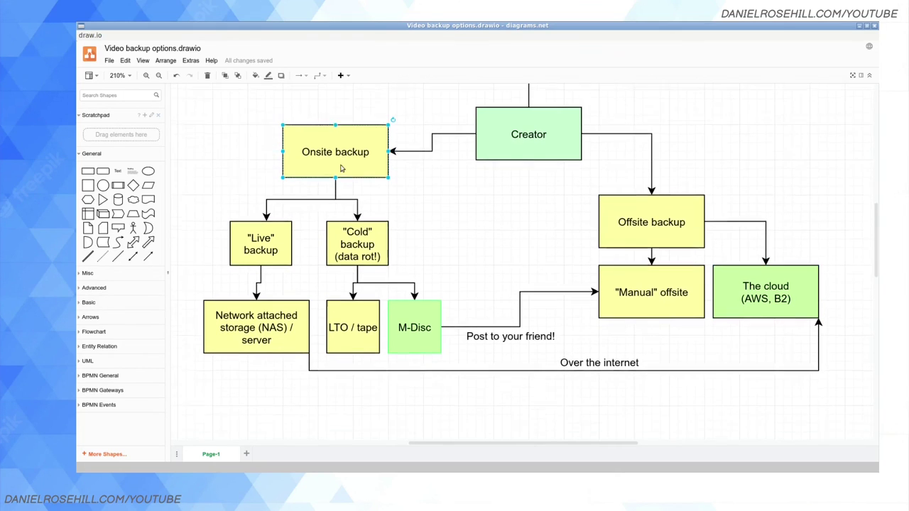
Fill the Onsite backup box orange (FFD966)
left_click(256, 75)
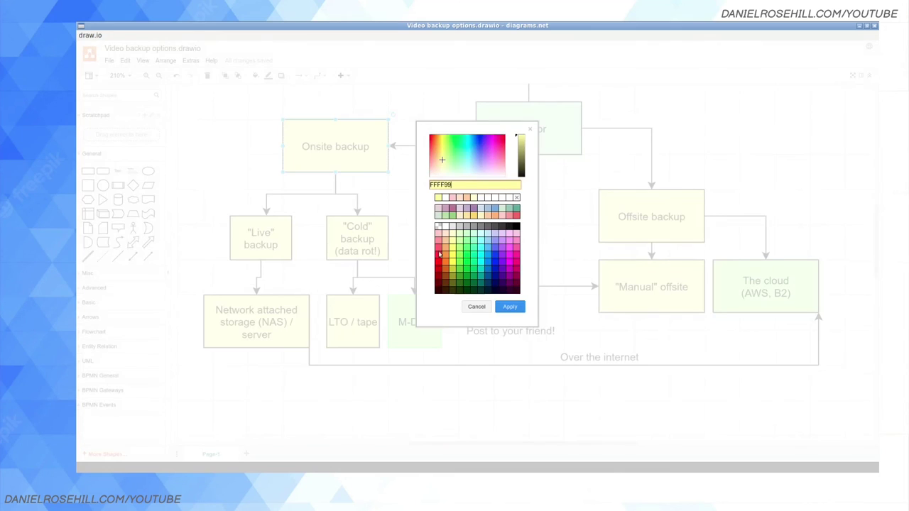
left_click(473, 217)
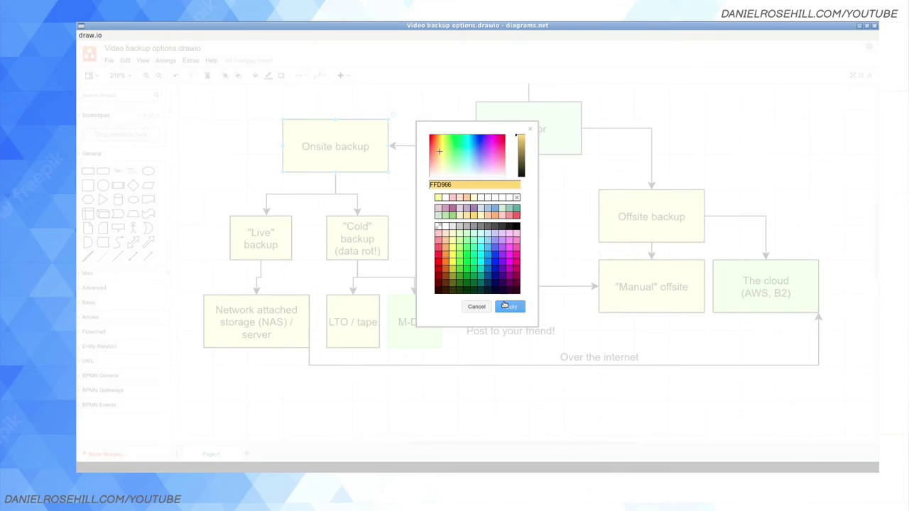
left_click(510, 306)
Fill the Offsite backup box salmon (FFCC99)
left_click(636, 226)
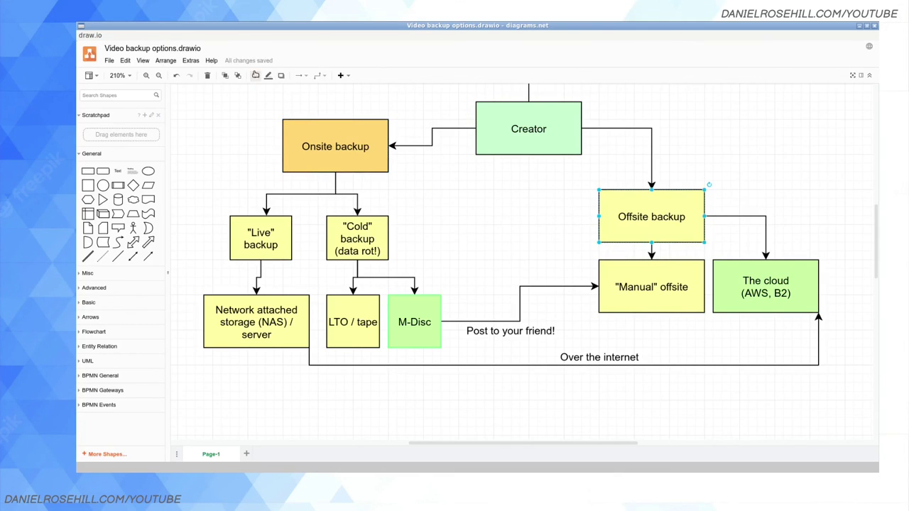
left_click(256, 75)
left_click(450, 245)
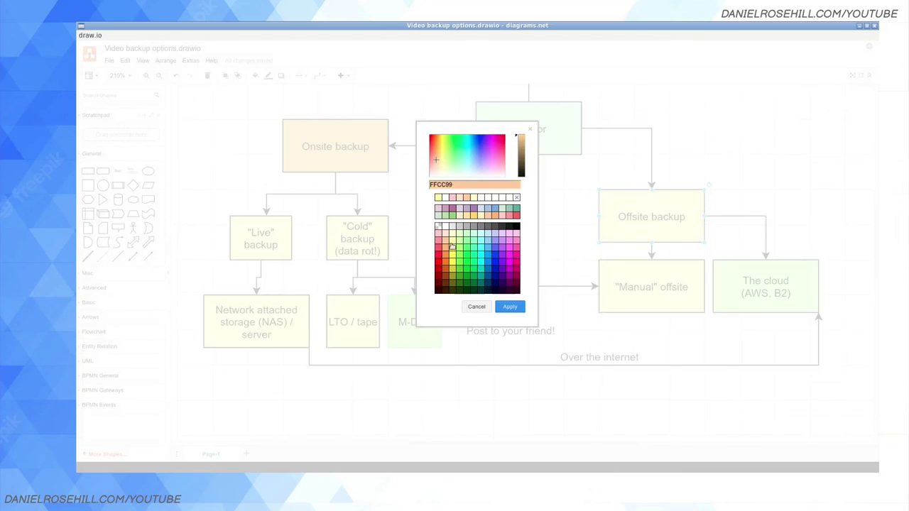
left_click(521, 307)
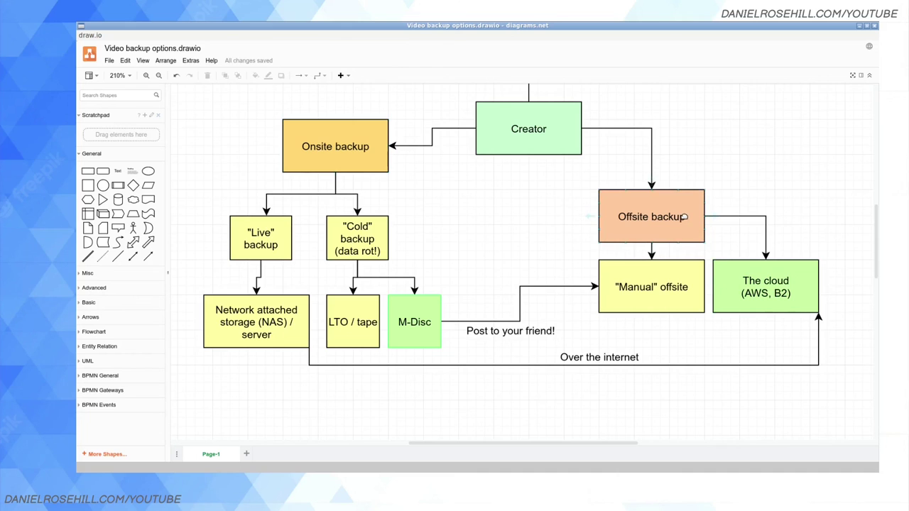
scroll(678, 220, "up", 4)
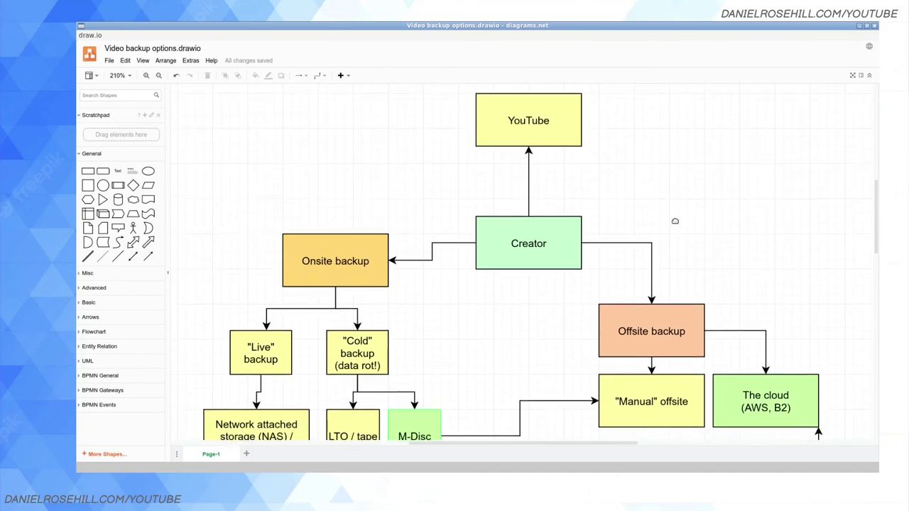
scroll(675, 221, "down", 1)
scroll(676, 223, "down", 2)
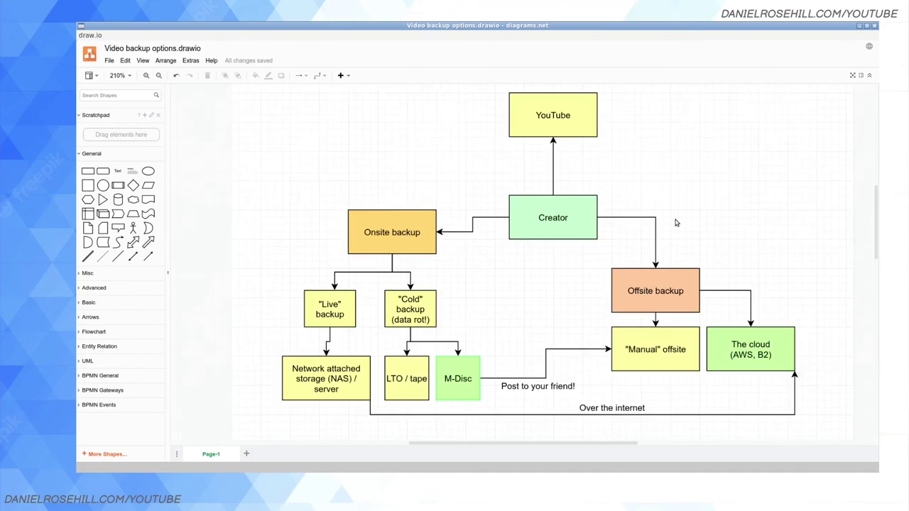